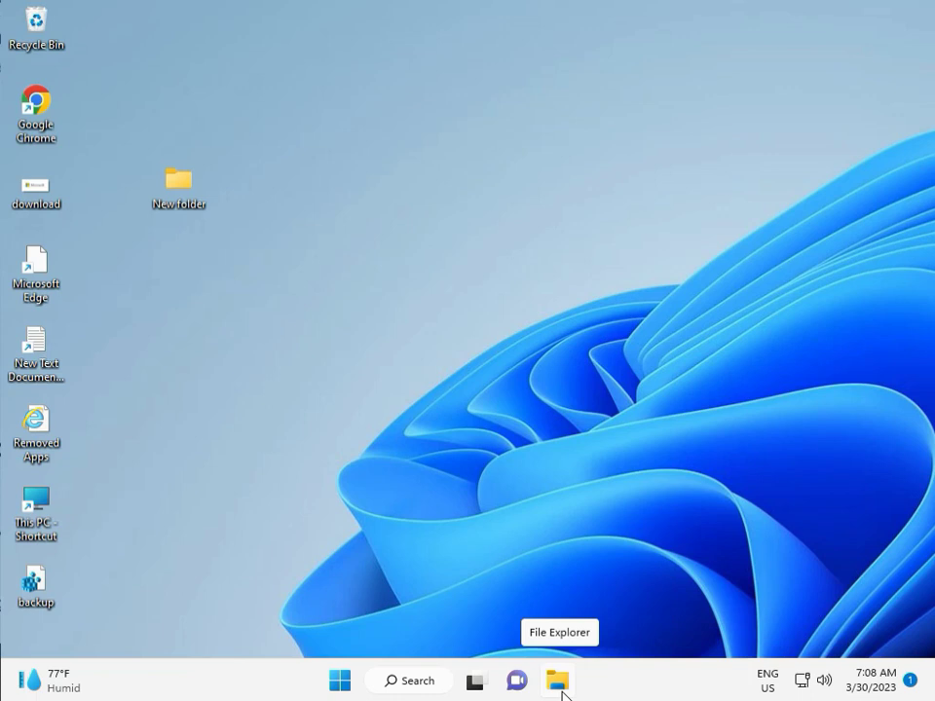
# Step: Open Settings from Start and go to System › Troubleshoot › Other troubleshooters
pyautogui.click(340, 680)
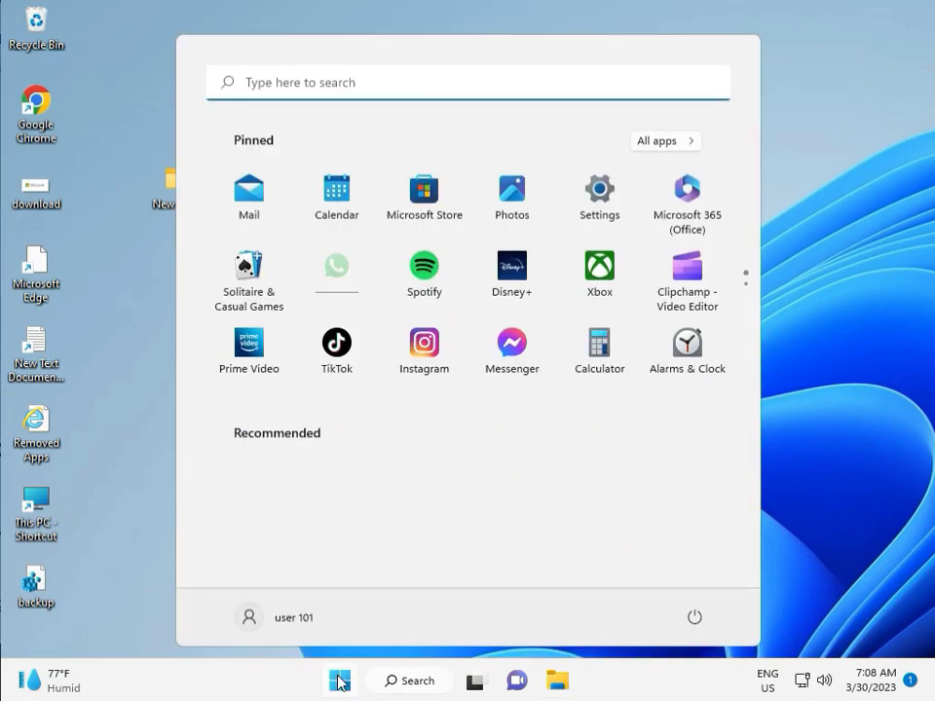
pyautogui.click(600, 193)
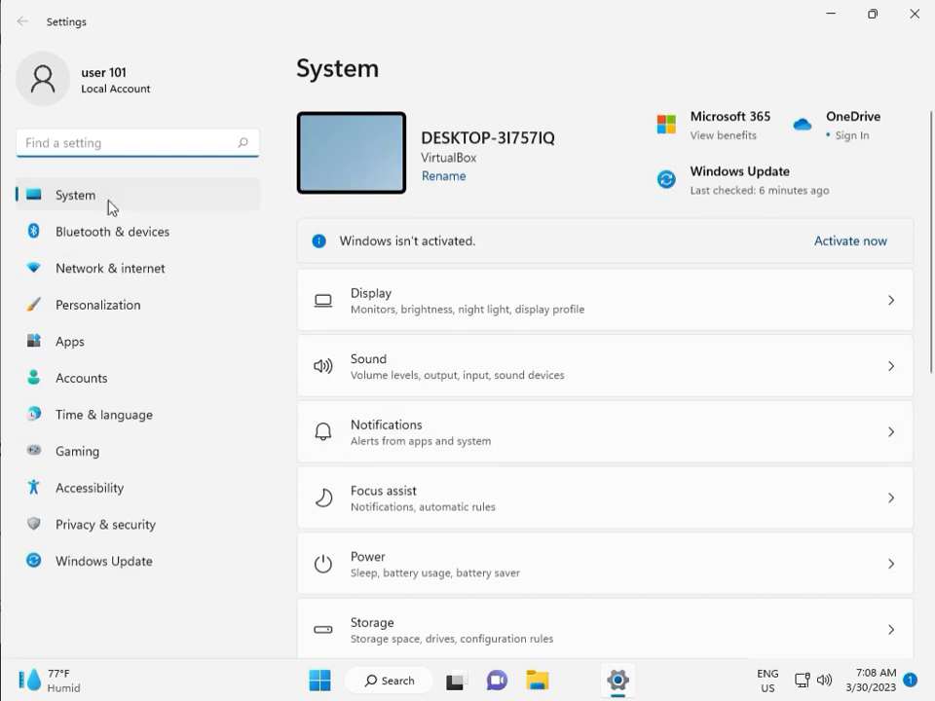
pyautogui.scroll(-3, 463, 494)
pyautogui.scroll(-1, 469, 526)
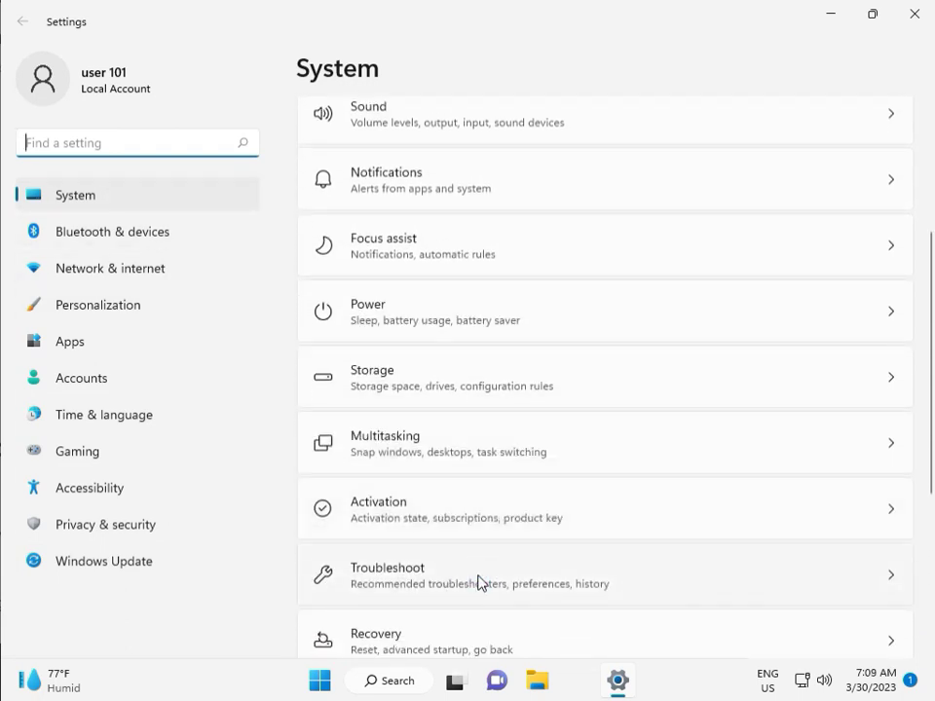
pyautogui.click(478, 584)
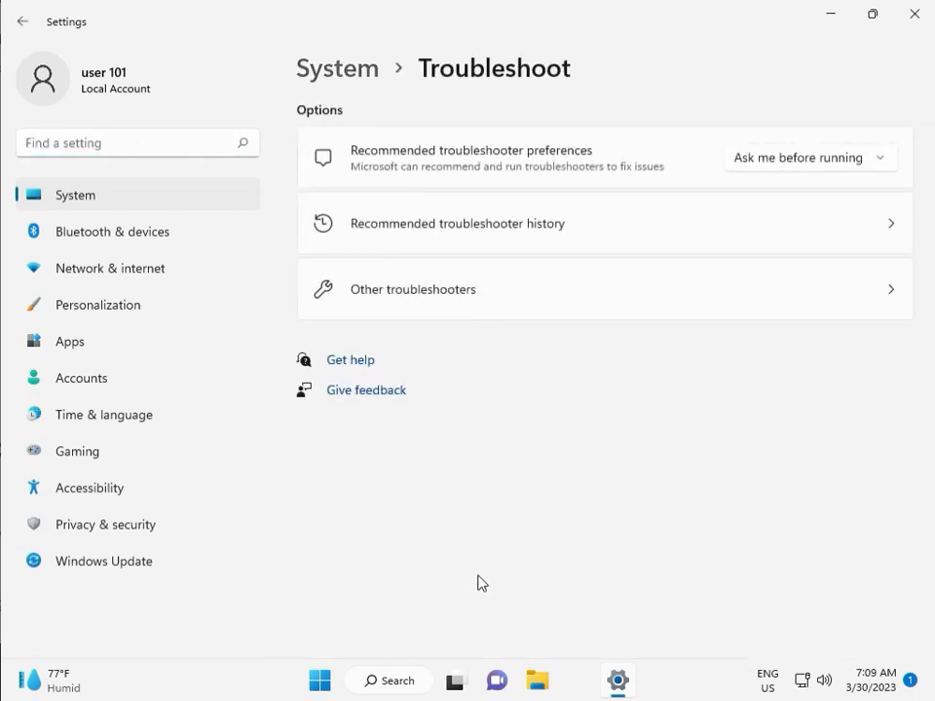
pyautogui.click(406, 301)
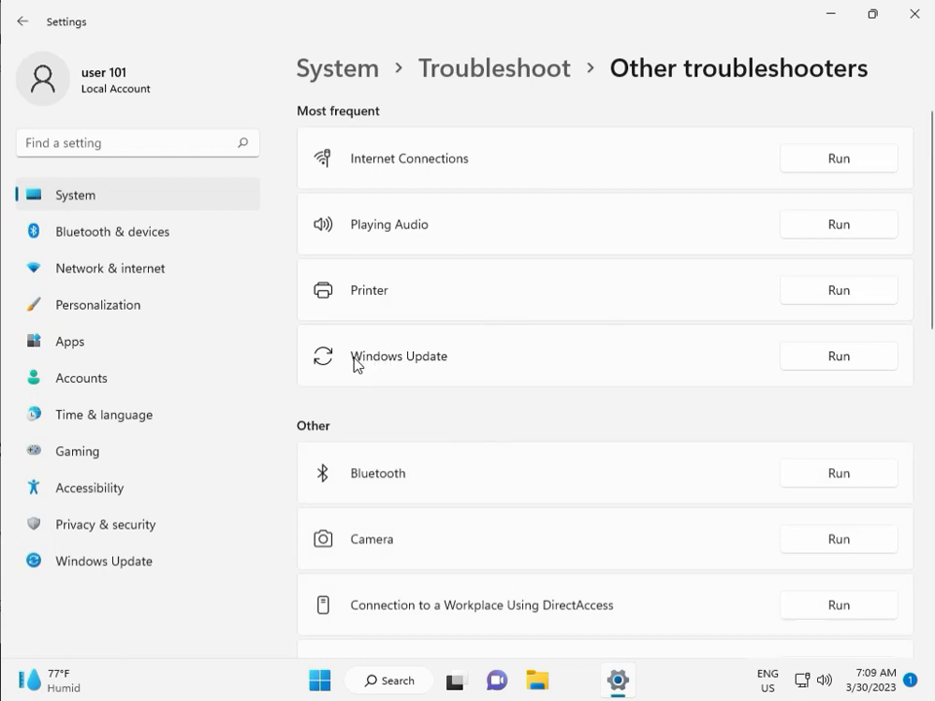
# Step: Run the Windows Update troubleshooter until it reports the detected issue, then close it and Settings
pyautogui.click(833, 359)
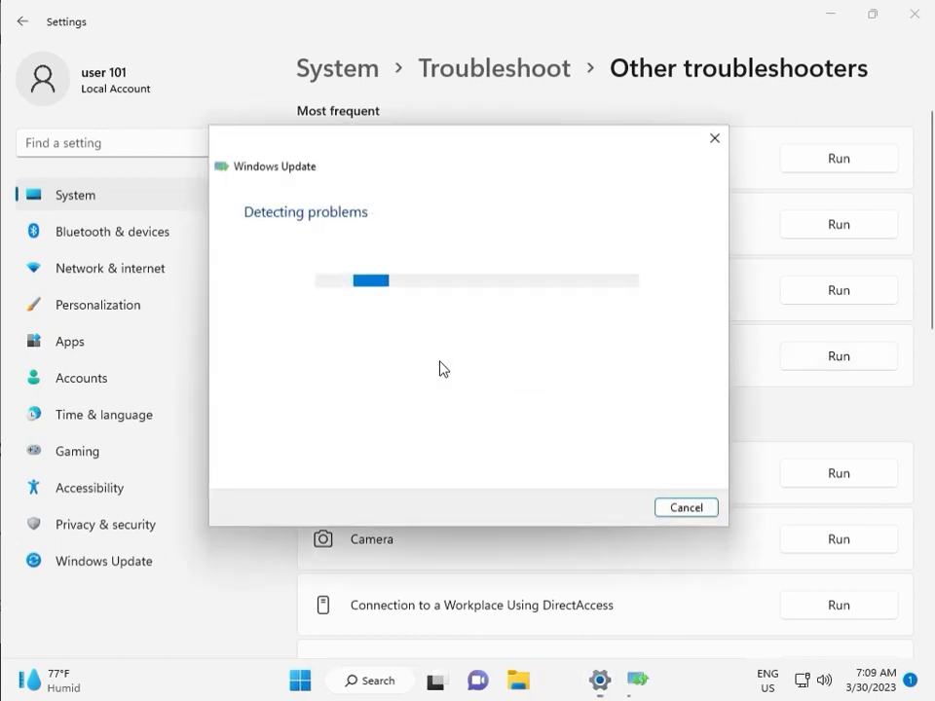
pyautogui.moveTo(443, 153); pyautogui.dragTo(319, 112)
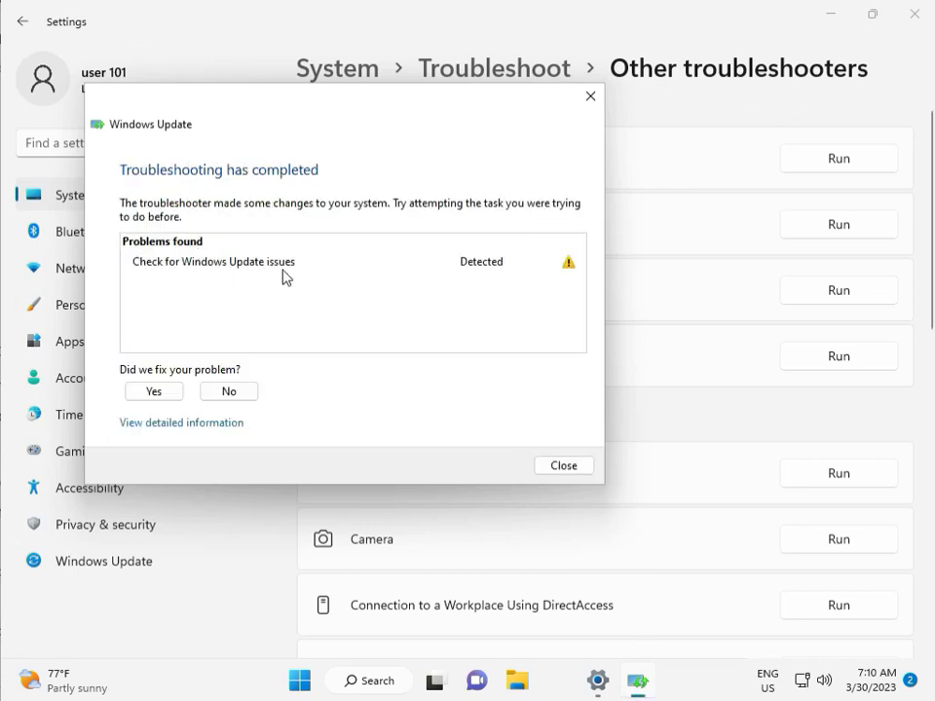
pyautogui.click(564, 466)
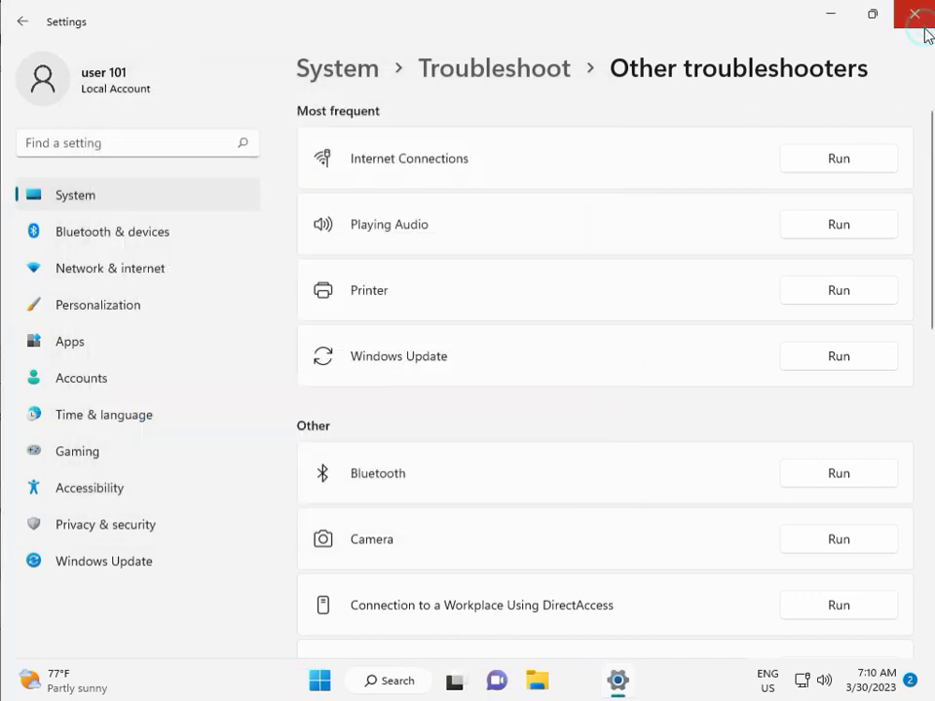
pyautogui.click(915, 14)
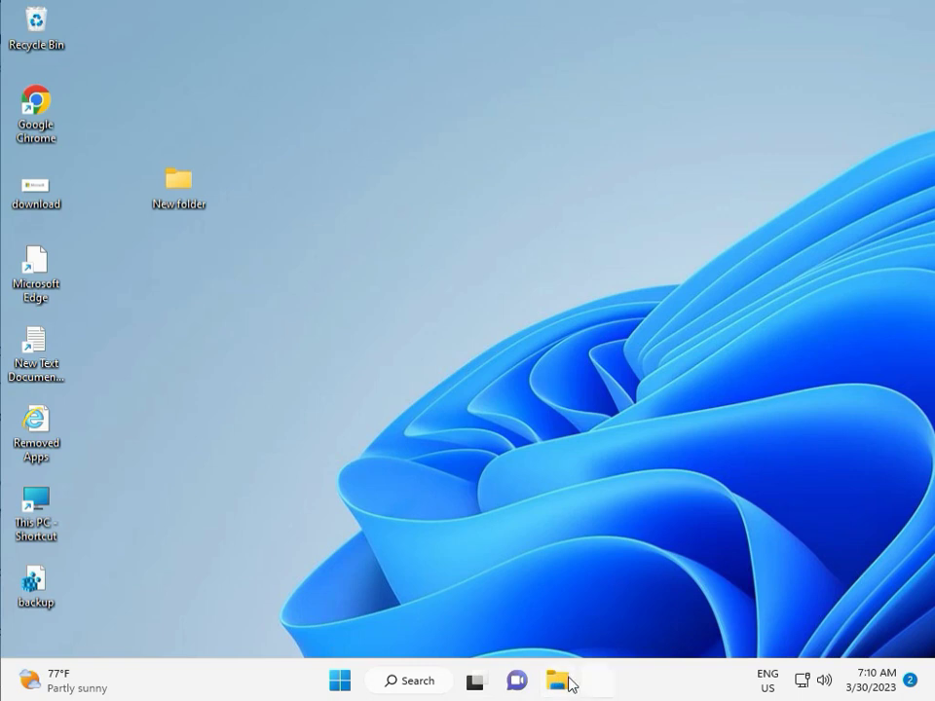
# Step: In File Explorer, open This PC, then Local Disk (C:) and its Windows folder
pyautogui.click(555, 680)
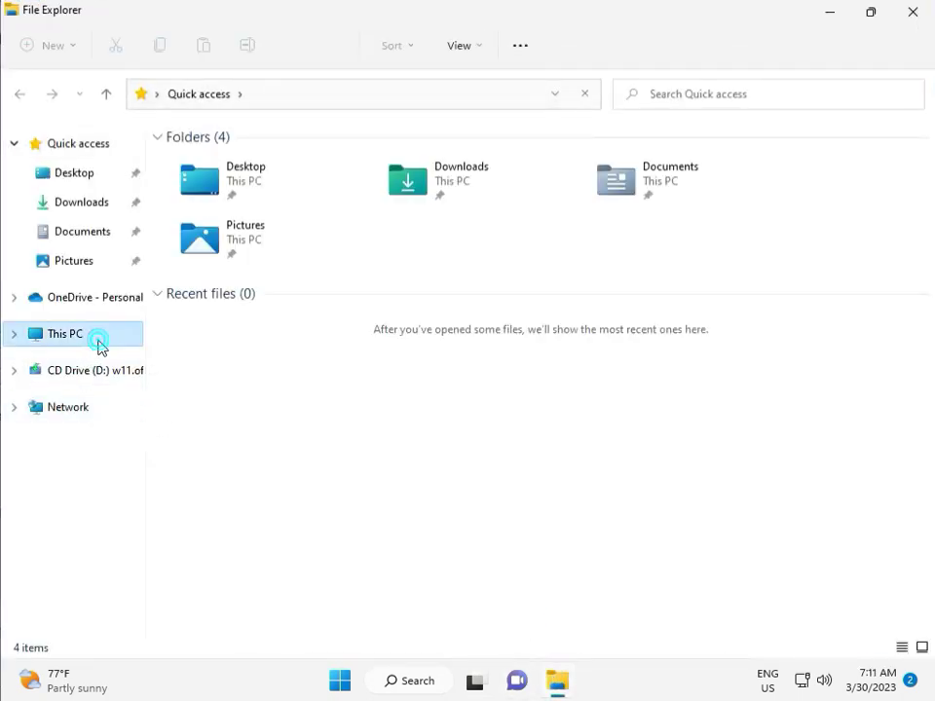
pyautogui.click(99, 347)
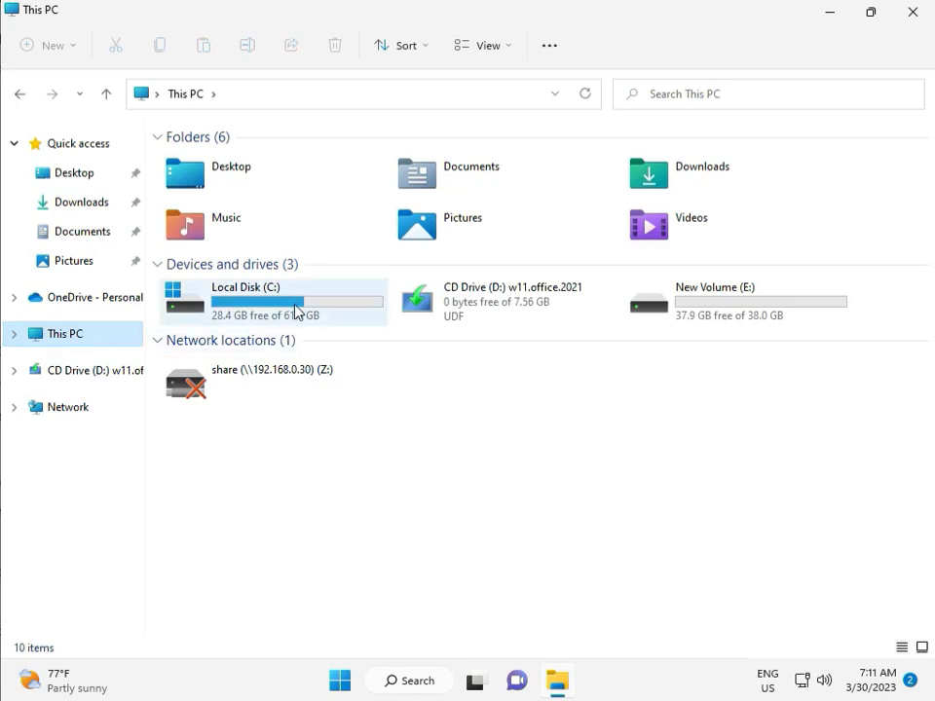
pyautogui.doubleClick(294, 306)
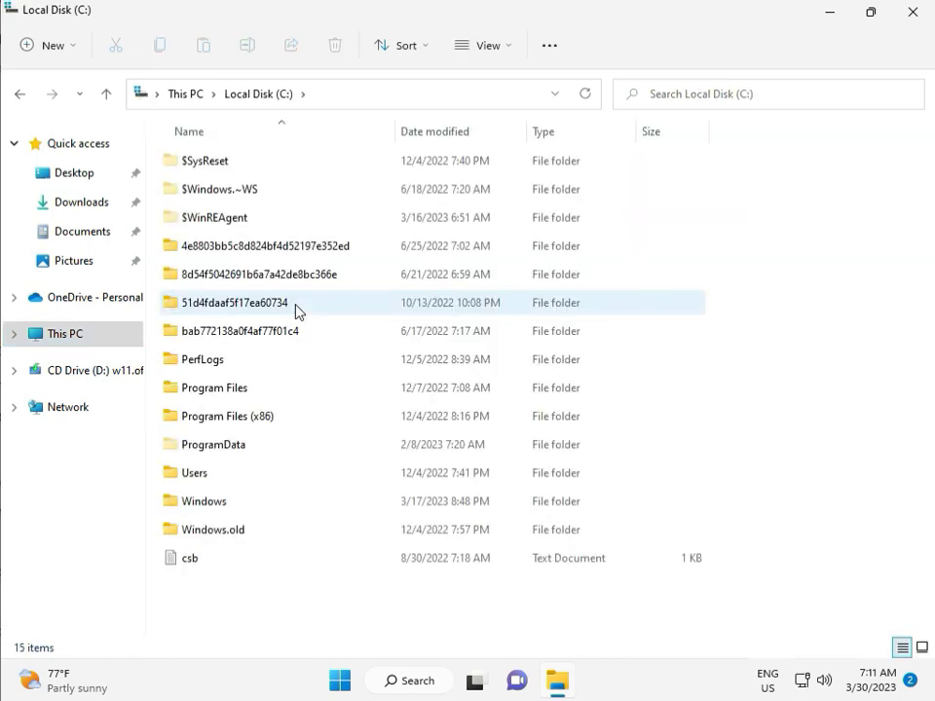
pyautogui.click(242, 505)
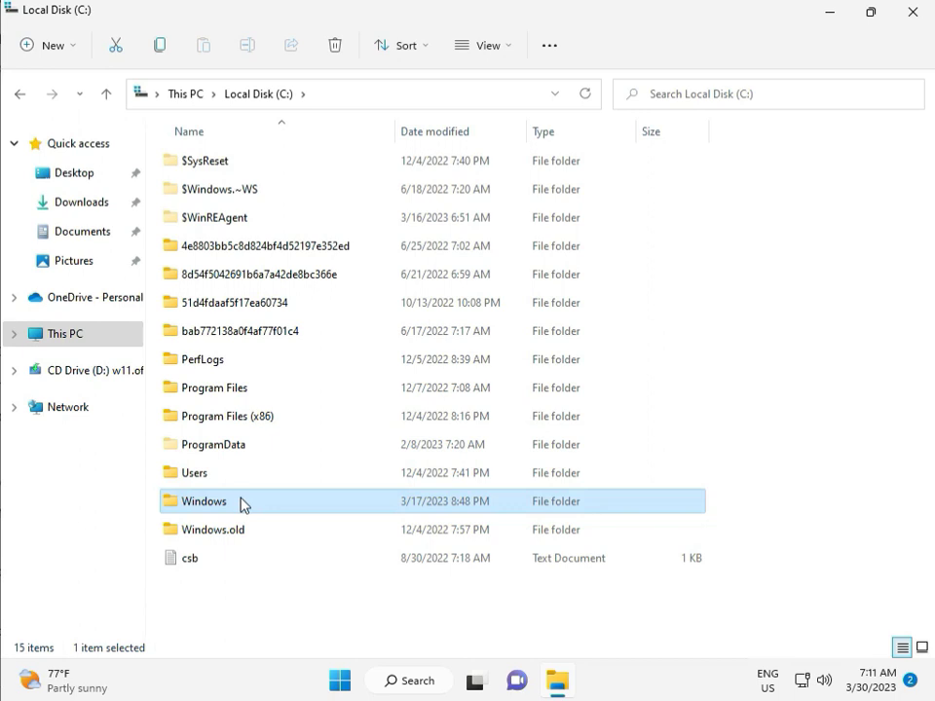
pyautogui.doubleClick(242, 504)
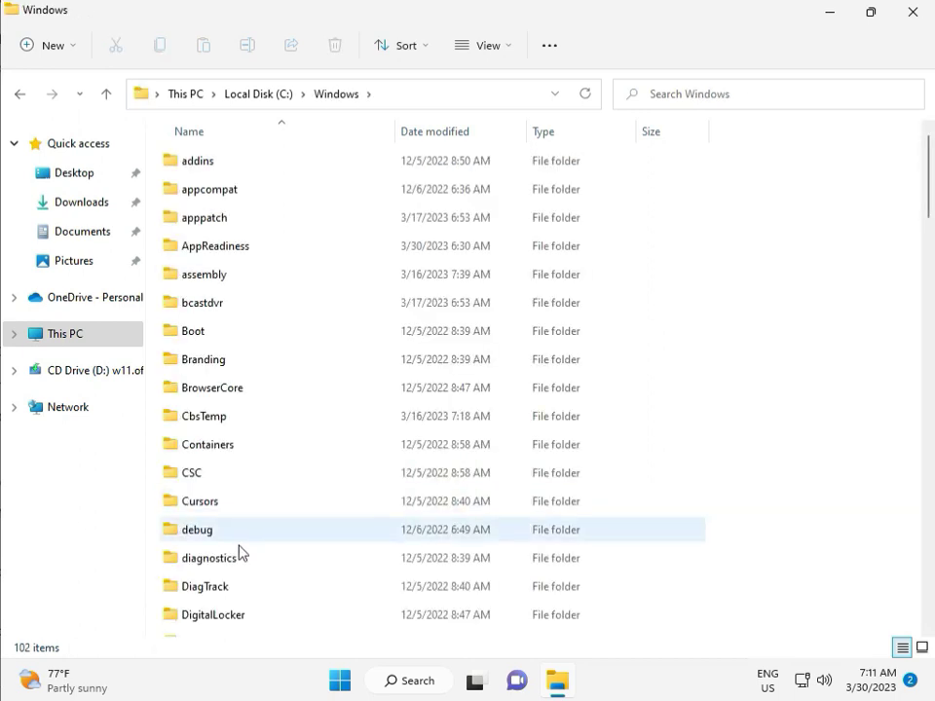
# Step: Open SoftwareDistribution and then its Download folder containing 12 cached update items
pyautogui.scroll(-8, 331, 564)
pyautogui.scroll(-3, 340, 556)
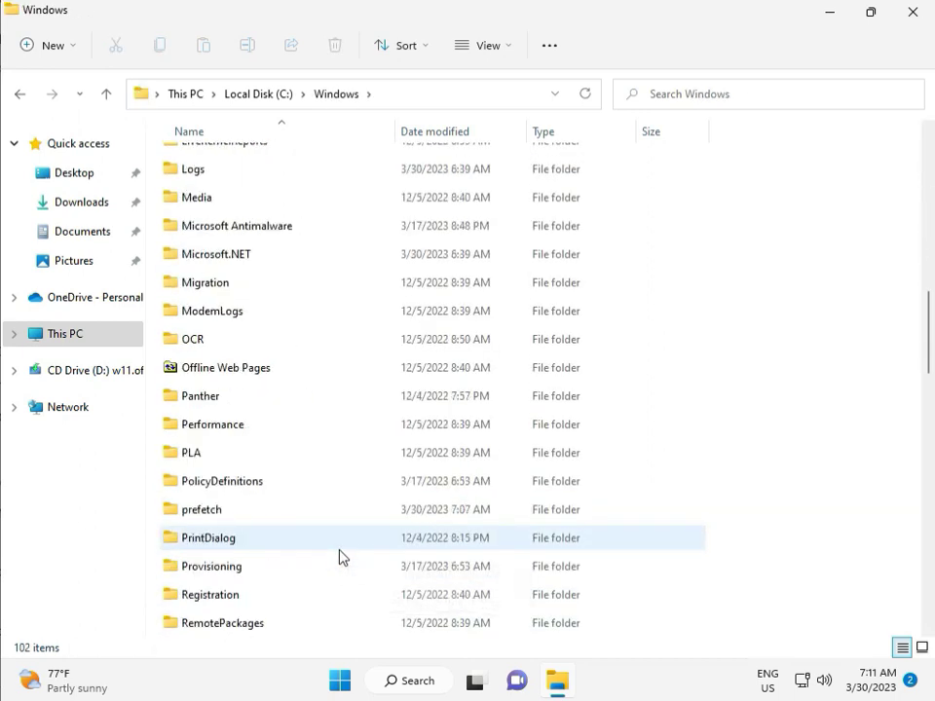
pyautogui.scroll(-4, 340, 556)
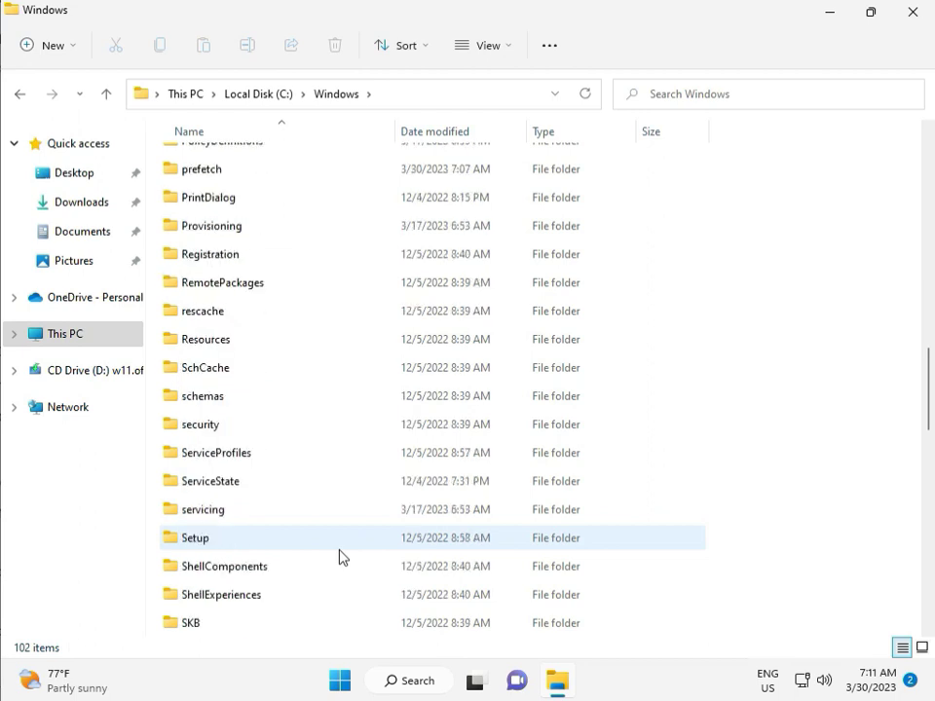
pyautogui.scroll(-2, 333, 553)
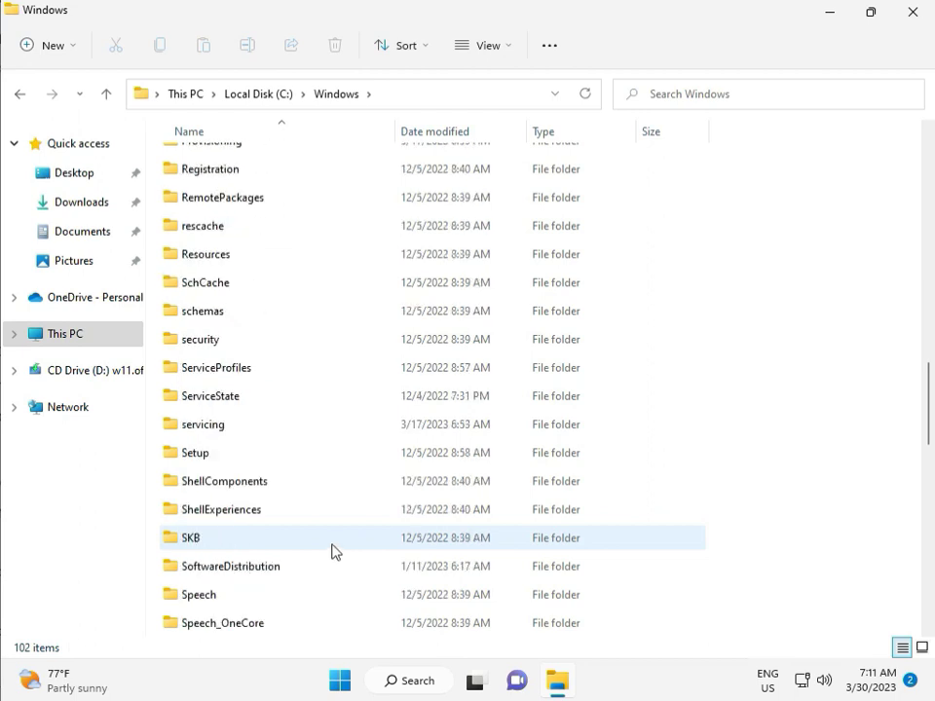
pyautogui.click(256, 486)
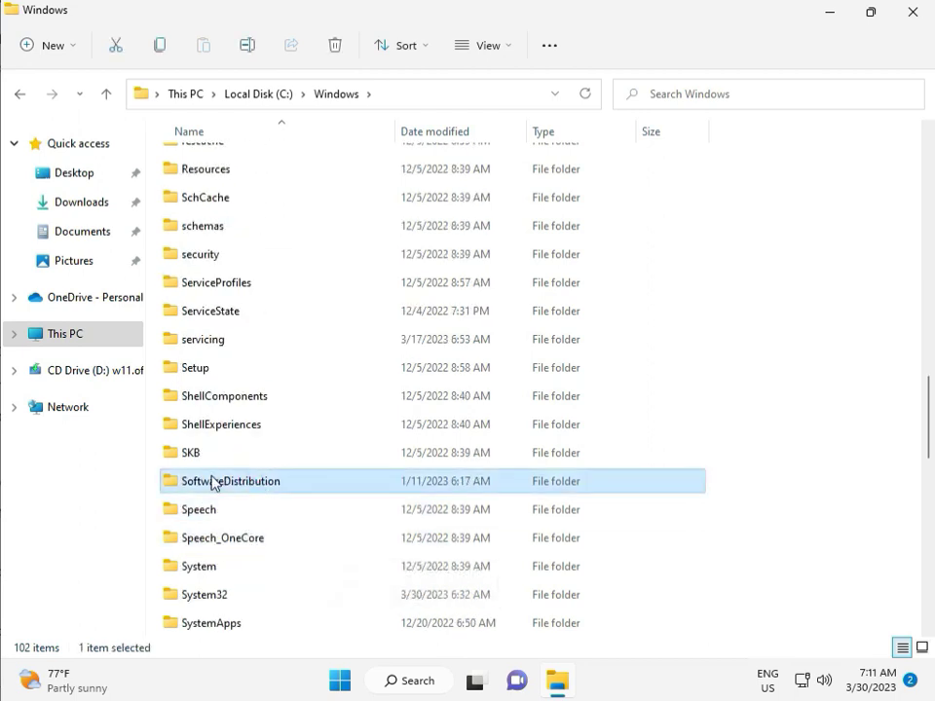
pyautogui.doubleClick(242, 484)
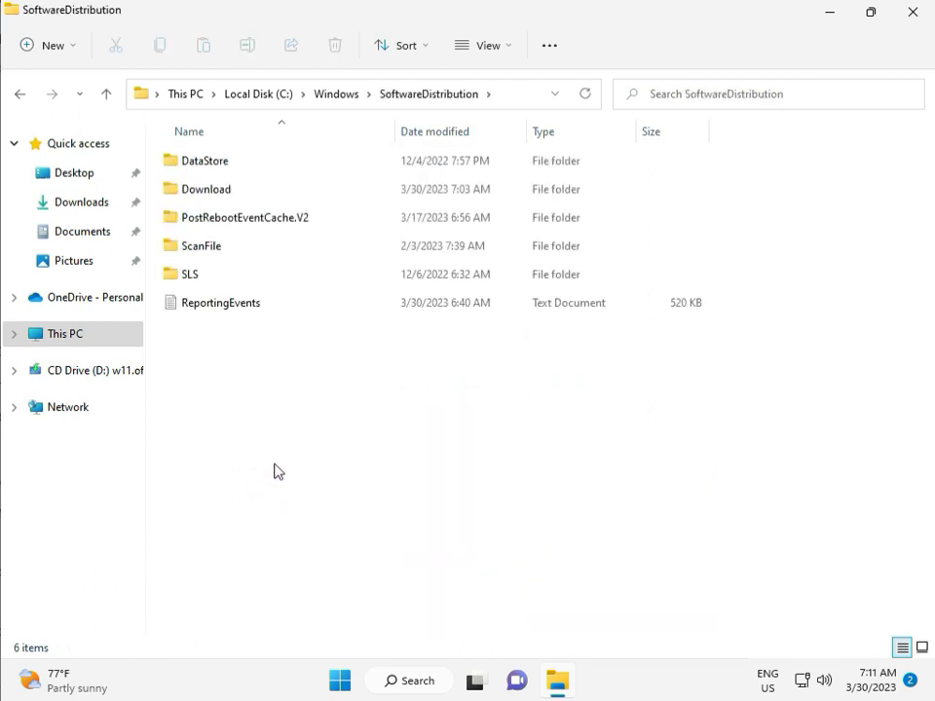
pyautogui.moveTo(484, 697)
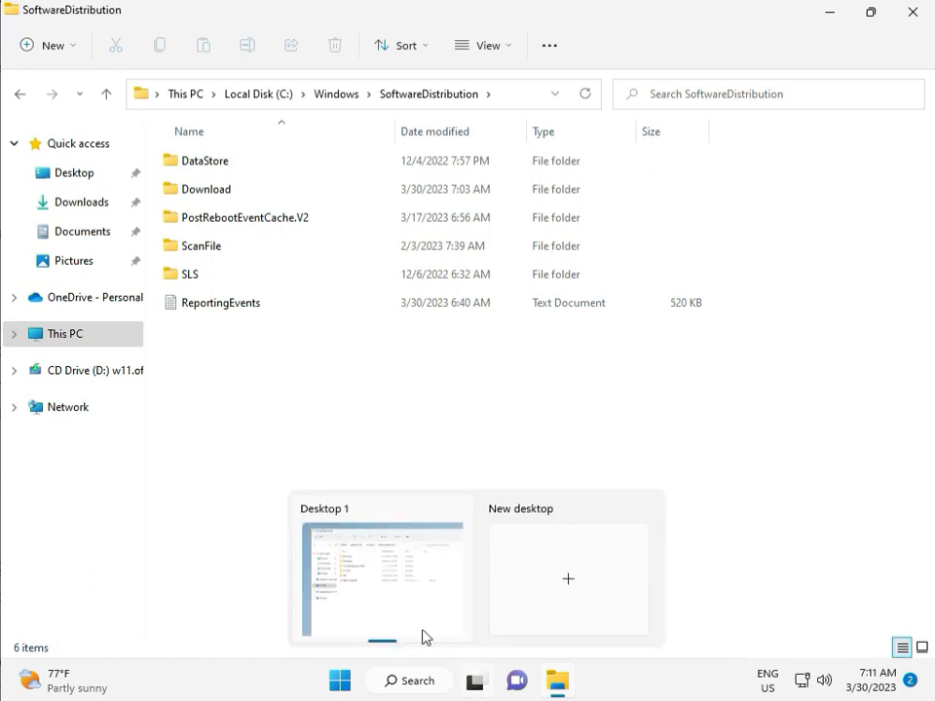
pyautogui.doubleClick(236, 190)
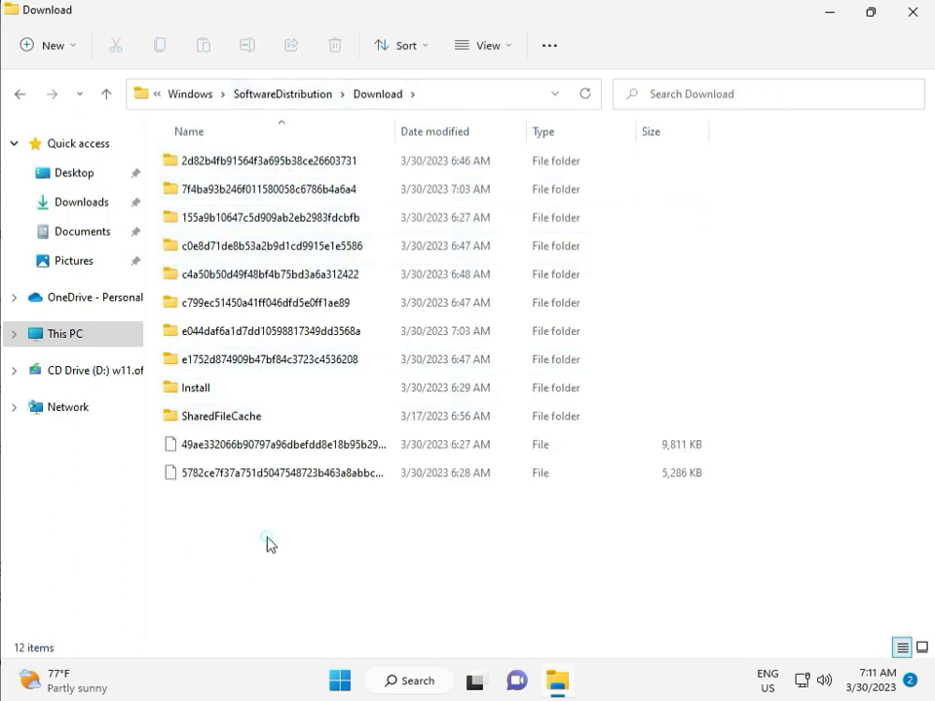
# Step: Delete all cached update files in Download with admin permission, then return to SoftwareDistribution
pyautogui.moveTo(267, 537); pyautogui.dragTo(277, 165)
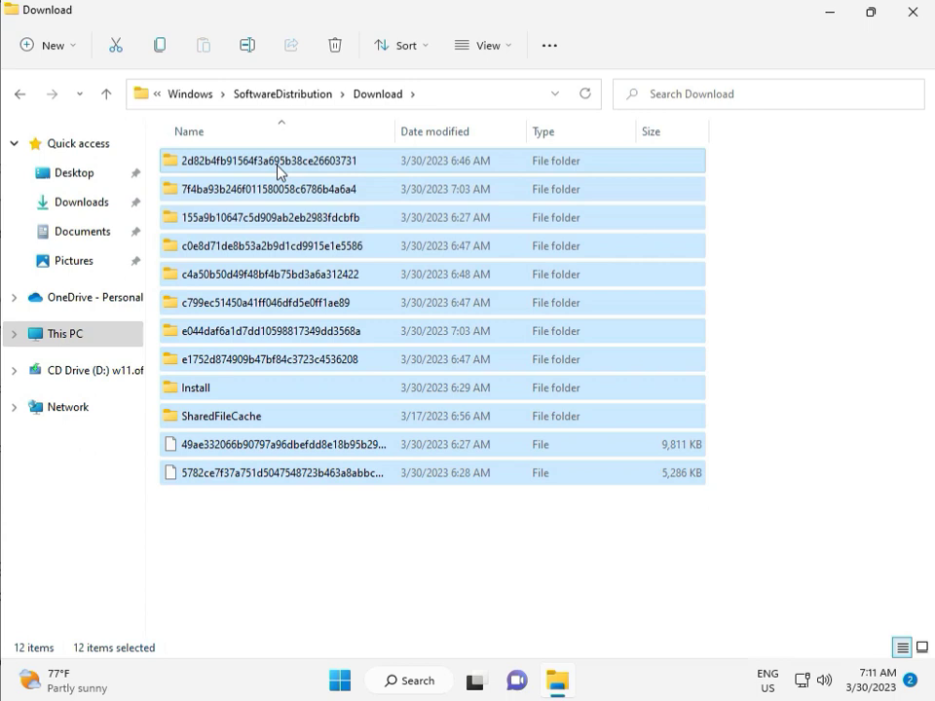
pyautogui.press('Delete')
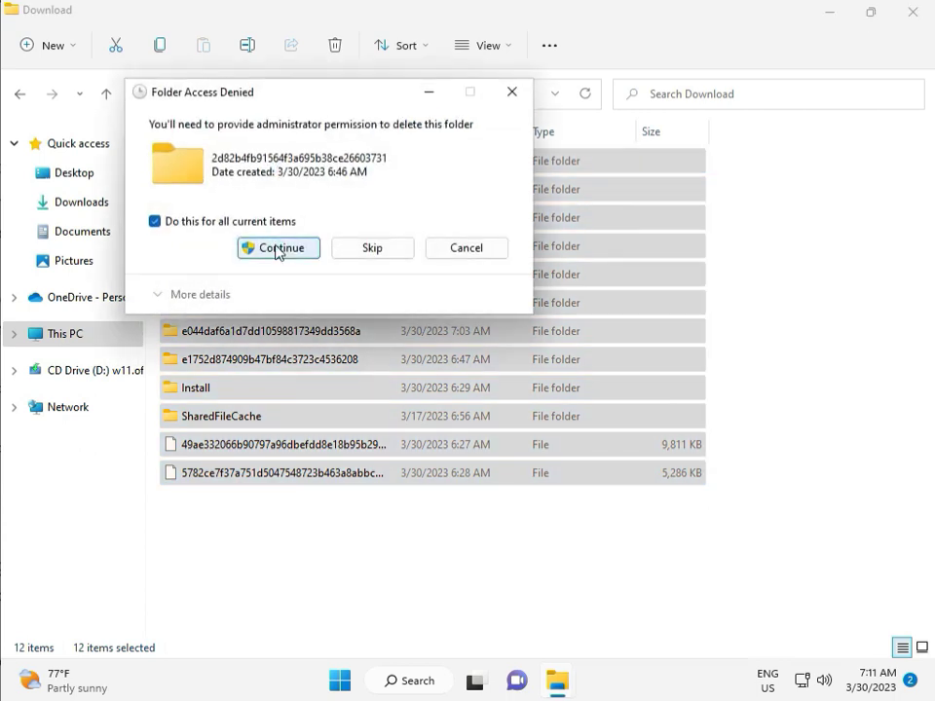
pyautogui.click(277, 249)
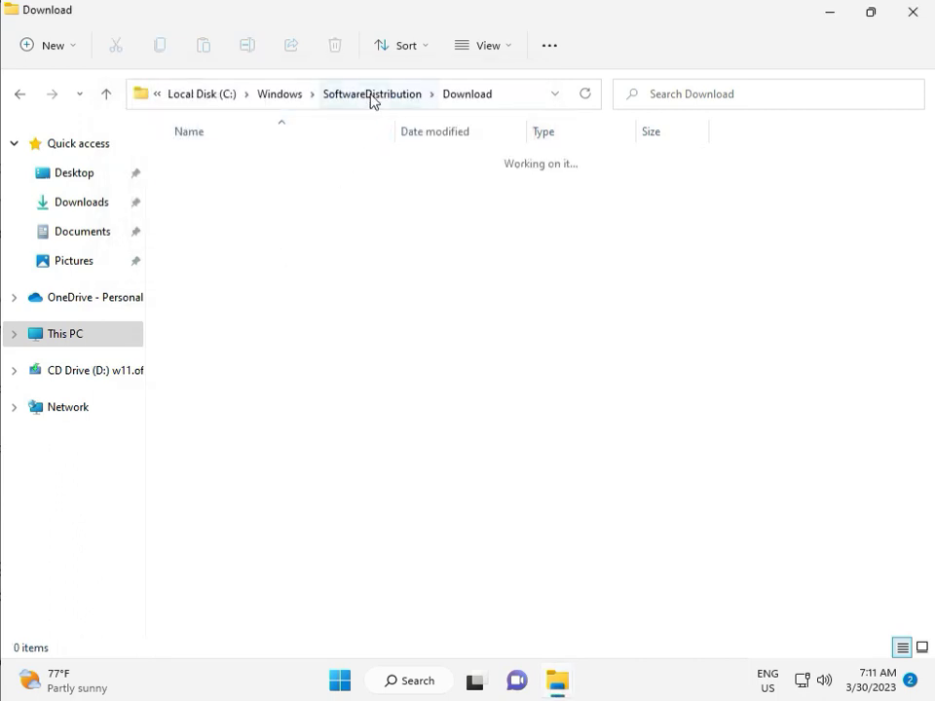
pyautogui.click(374, 93)
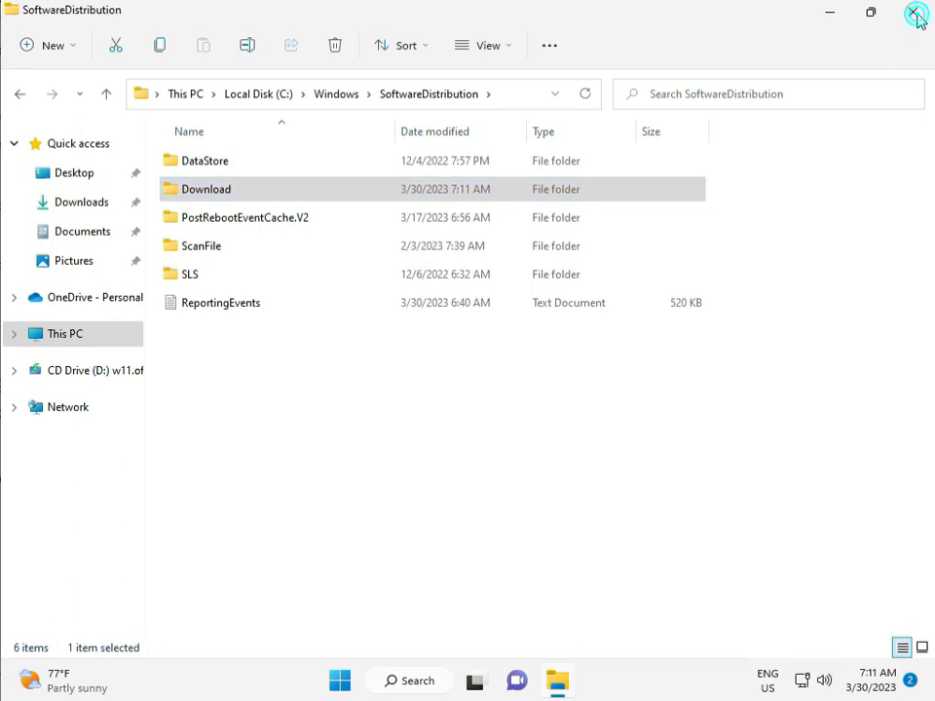
# Step: Close File Explorer and launch the Services console from the Run dialog
pyautogui.click(912, 13)
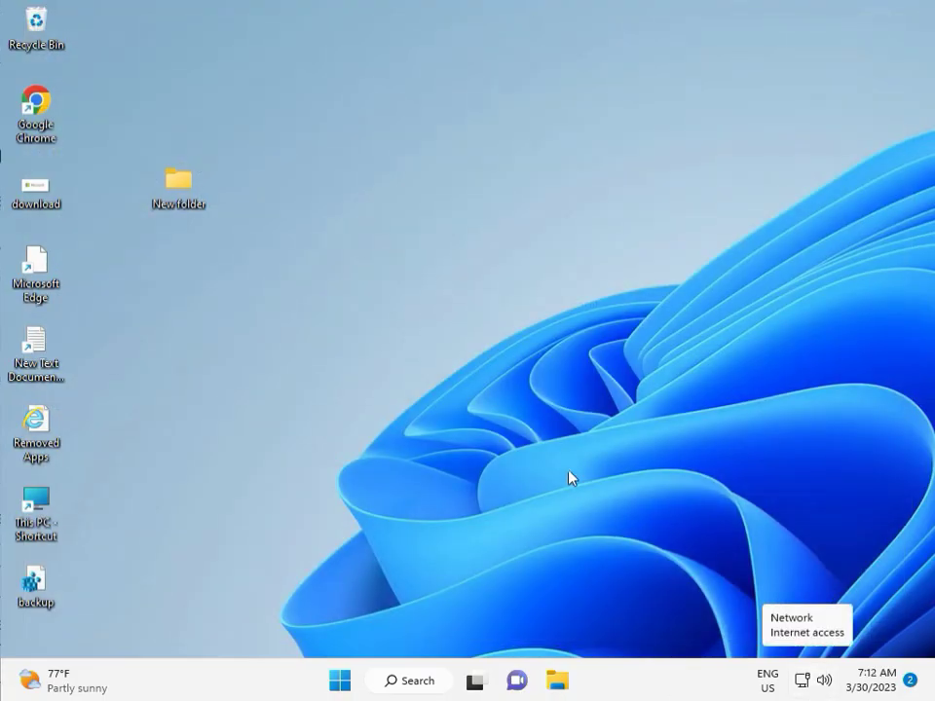
pyautogui.click(538, 392)
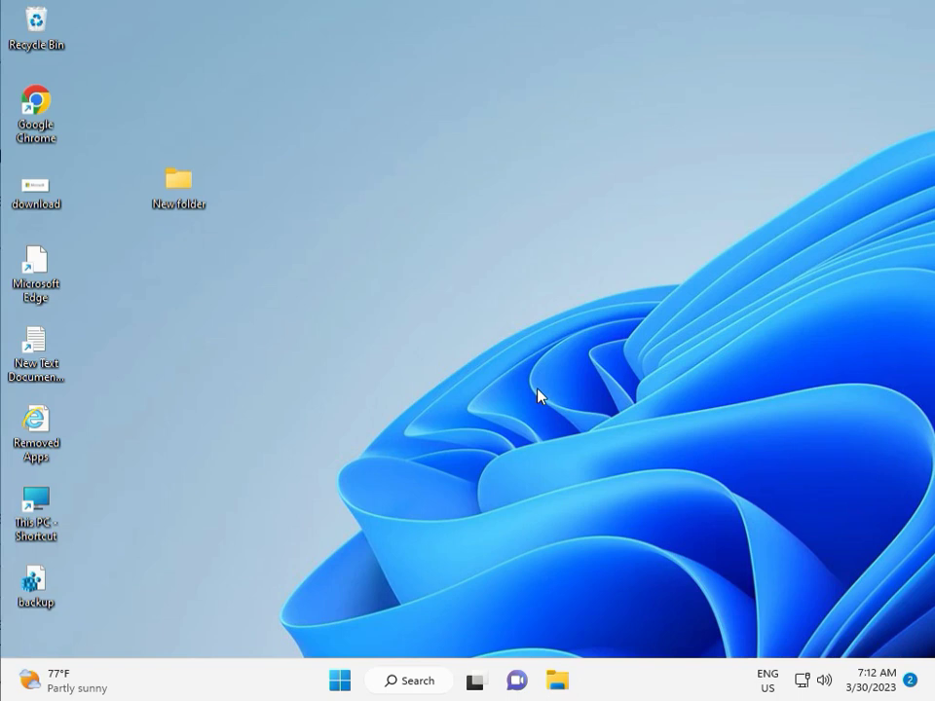
pyautogui.press('super+r')
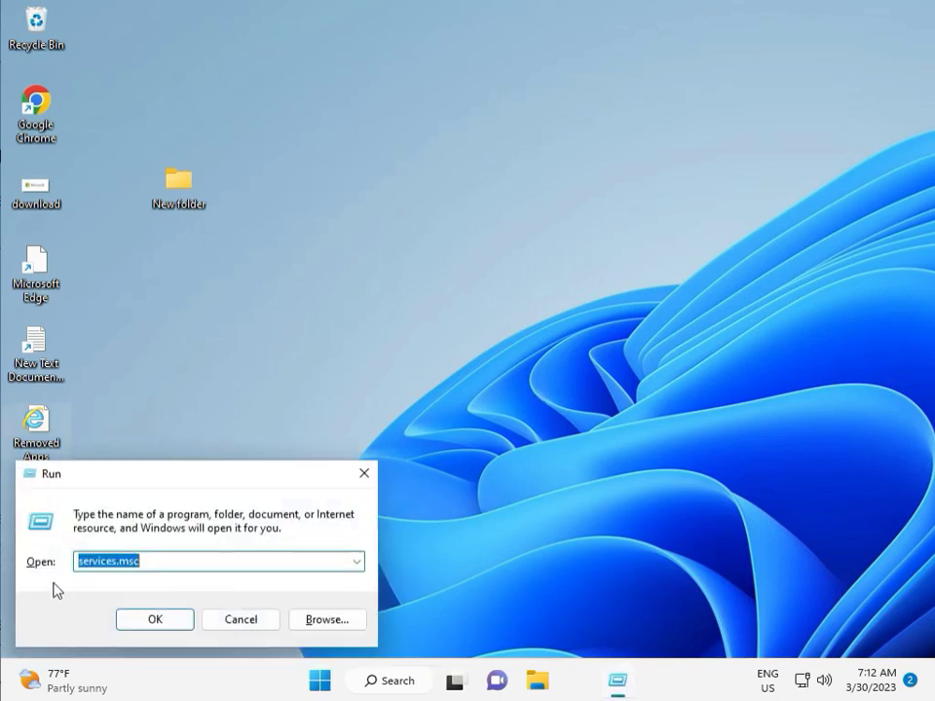
pyautogui.click(155, 619)
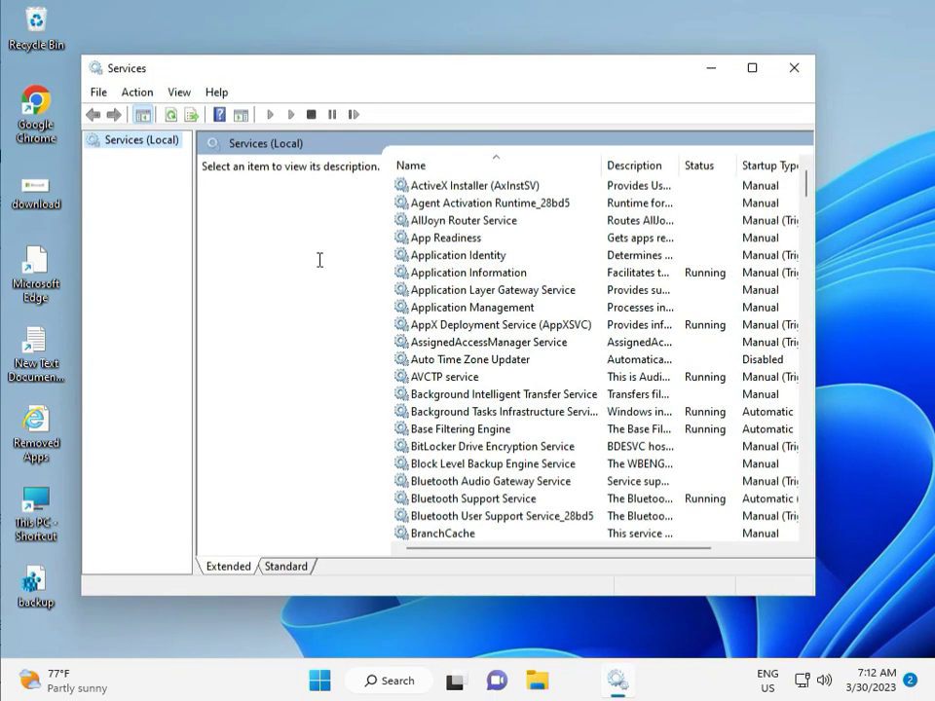
# Step: Locate the Windows Update service in the list and restart it
pyautogui.click(517, 290)
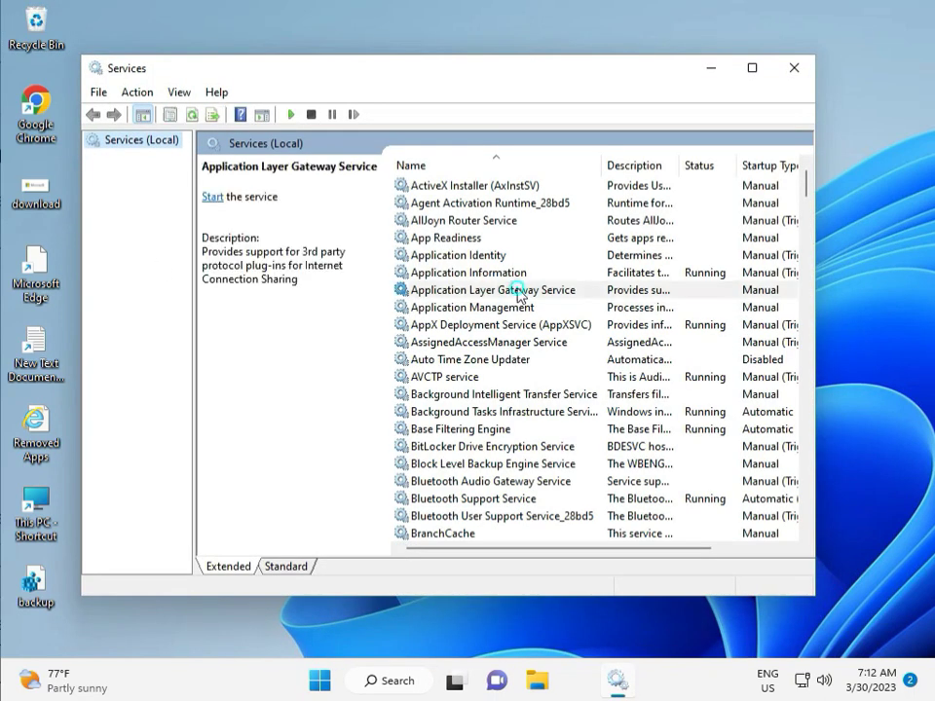
pyautogui.press('w')
pyautogui.scroll(-3, 482, 404)
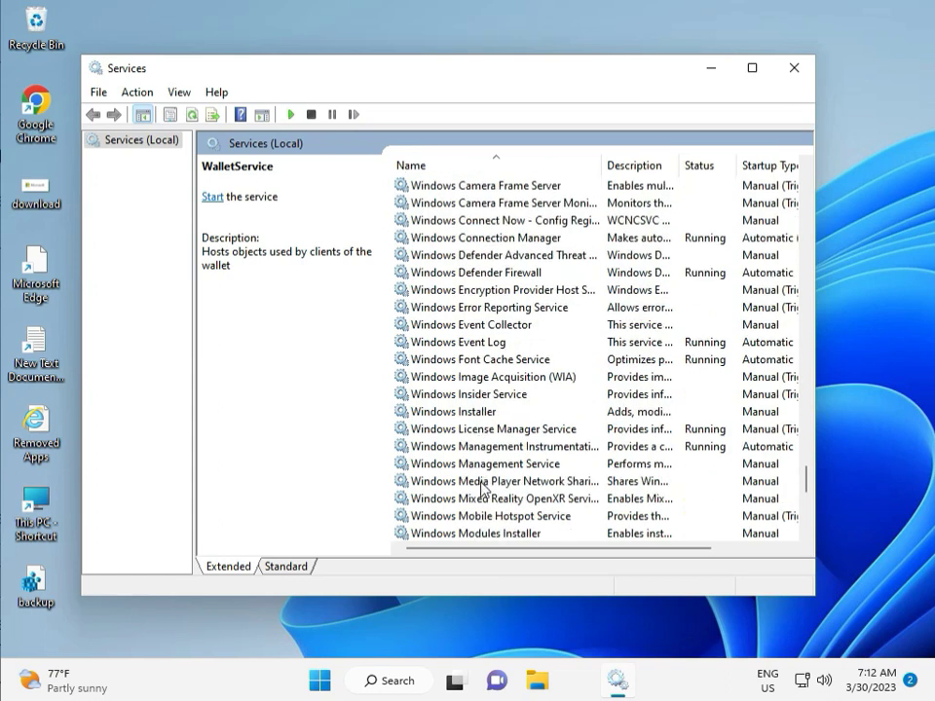
pyautogui.scroll(-7, 482, 404)
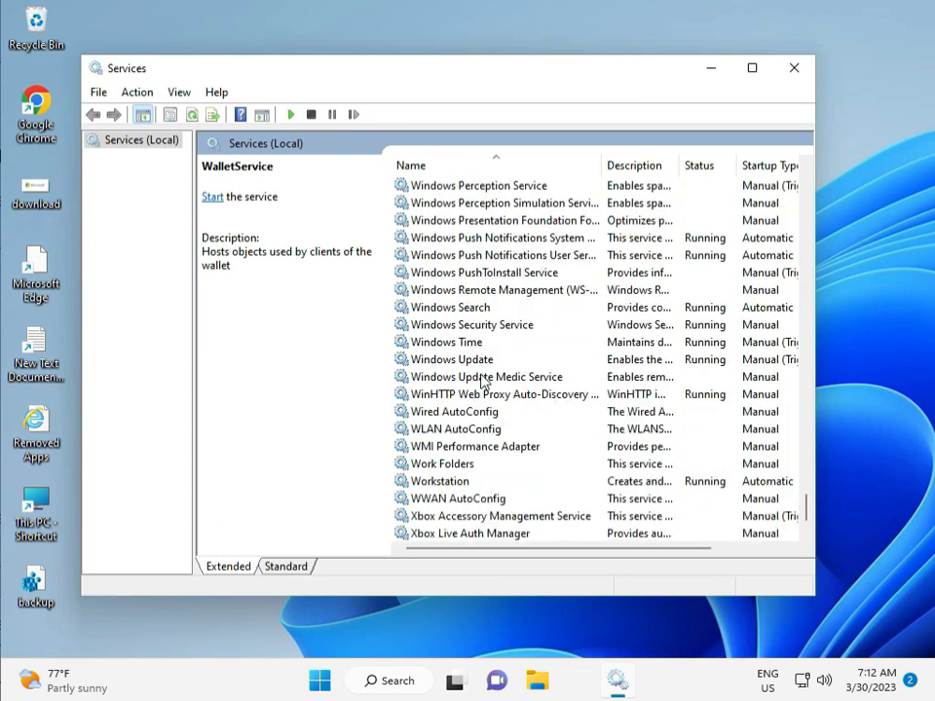
pyautogui.click(485, 359)
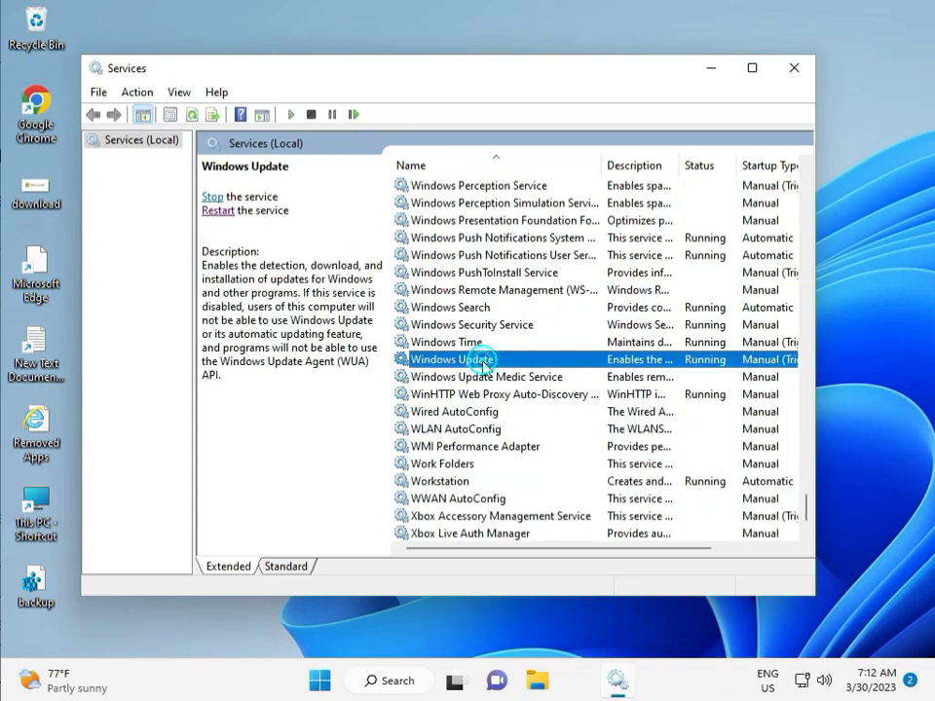
pyautogui.click(212, 196)
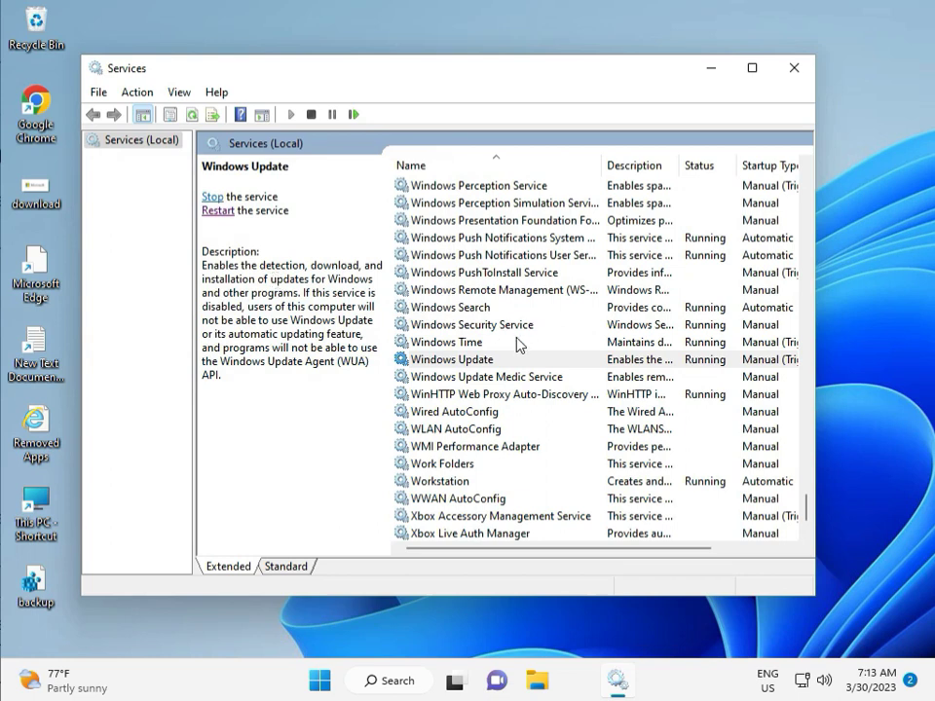
# Step: Set the Windows Update service's startup type to Automatic, apply it, and close Services
pyautogui.doubleClick(475, 359)
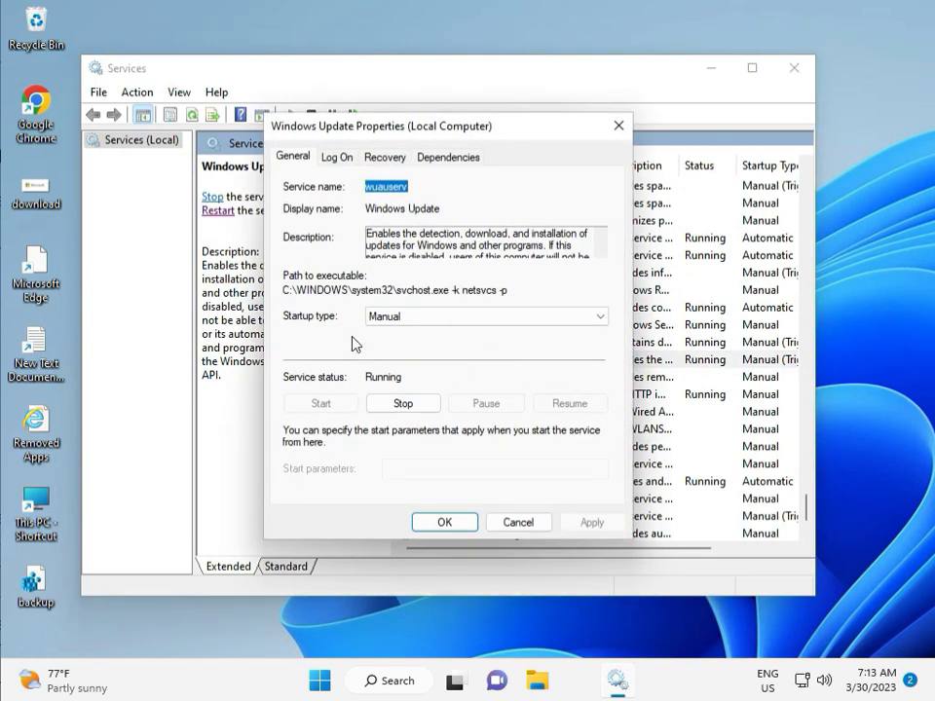
pyautogui.click(526, 313)
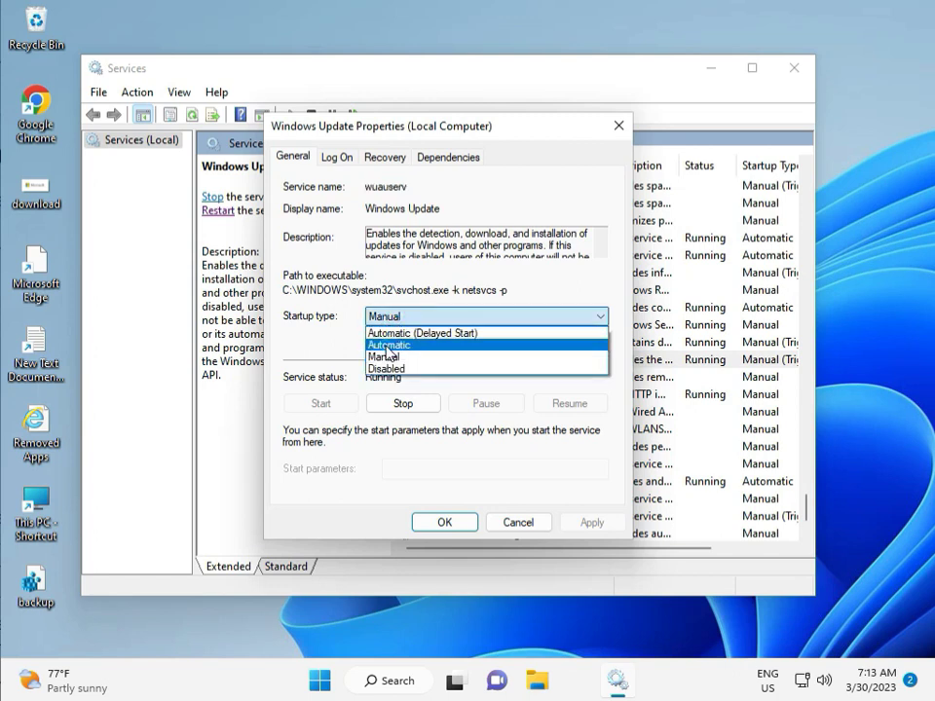
pyautogui.click(388, 348)
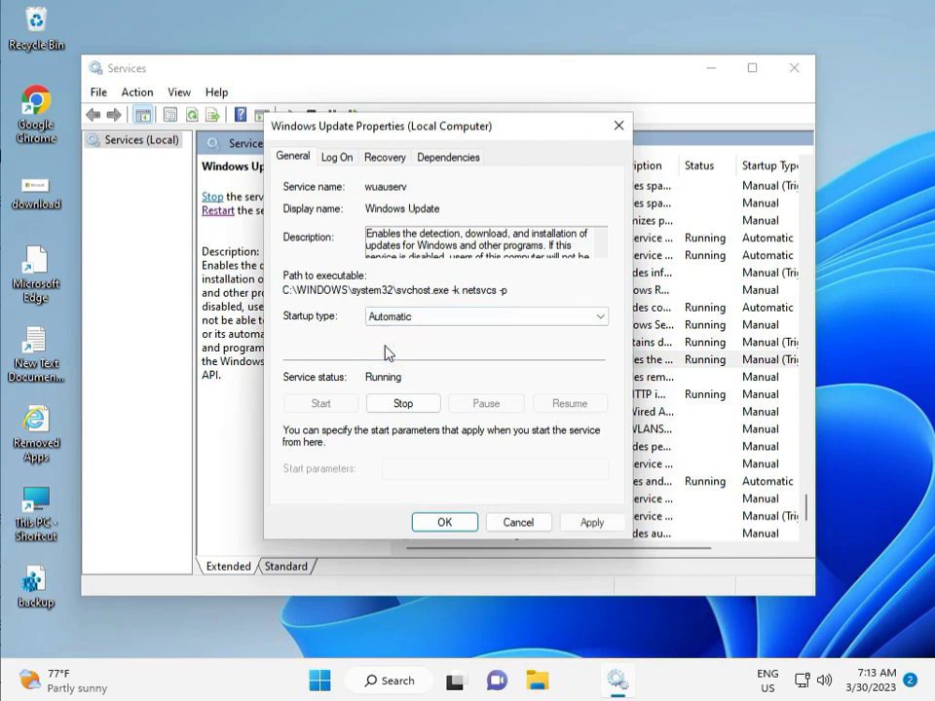
pyautogui.click(593, 523)
pyautogui.click(443, 523)
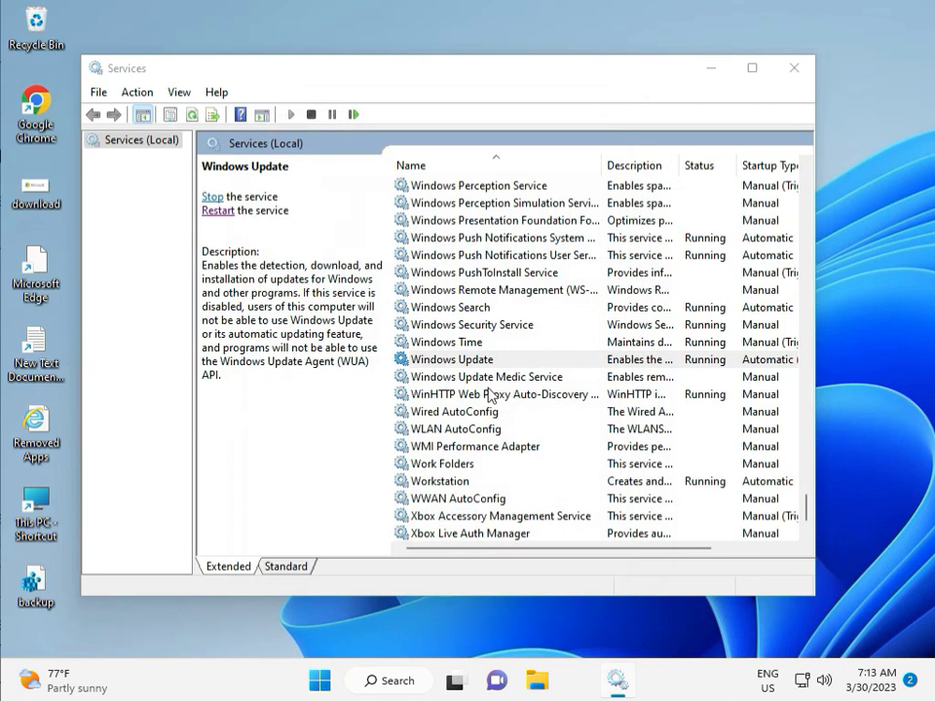
pyautogui.click(795, 69)
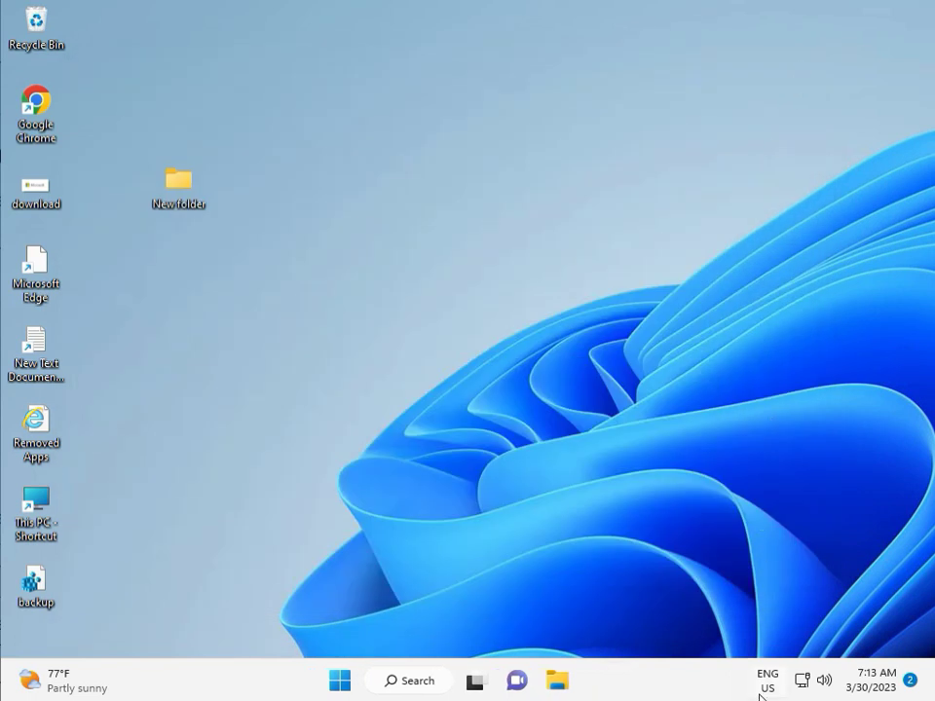
pyautogui.click(522, 497)
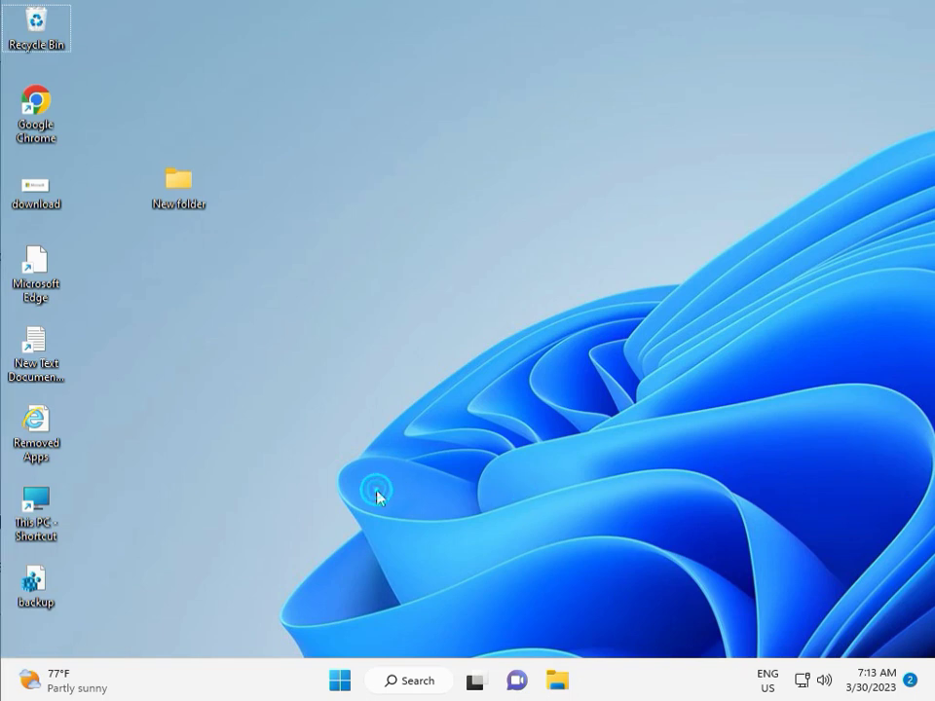
pyautogui.press('super+r')
pyautogui.write('re')
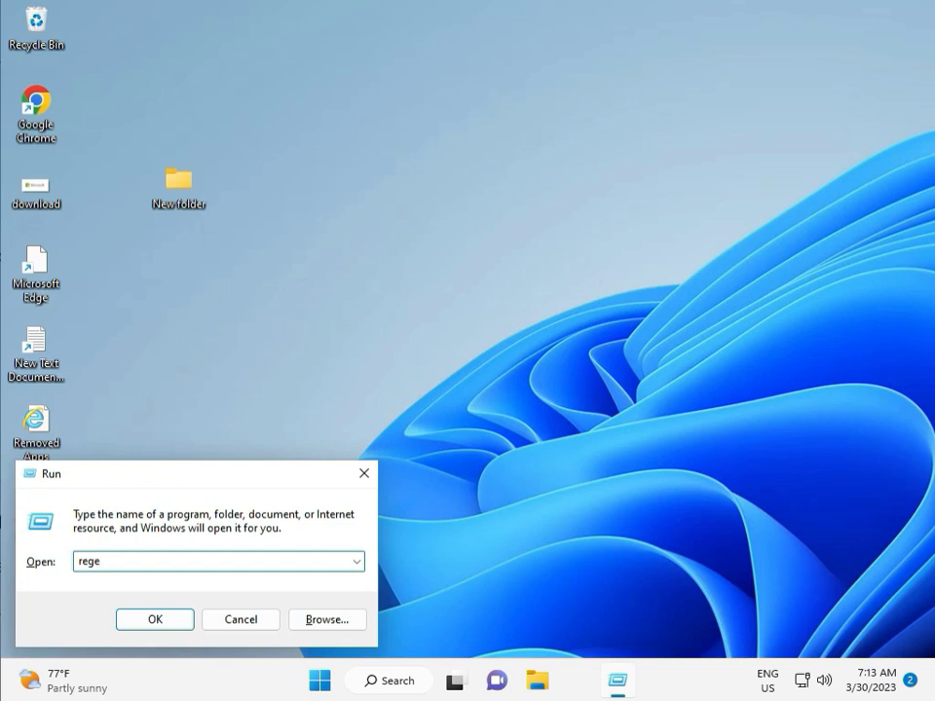
pyautogui.press('Return')
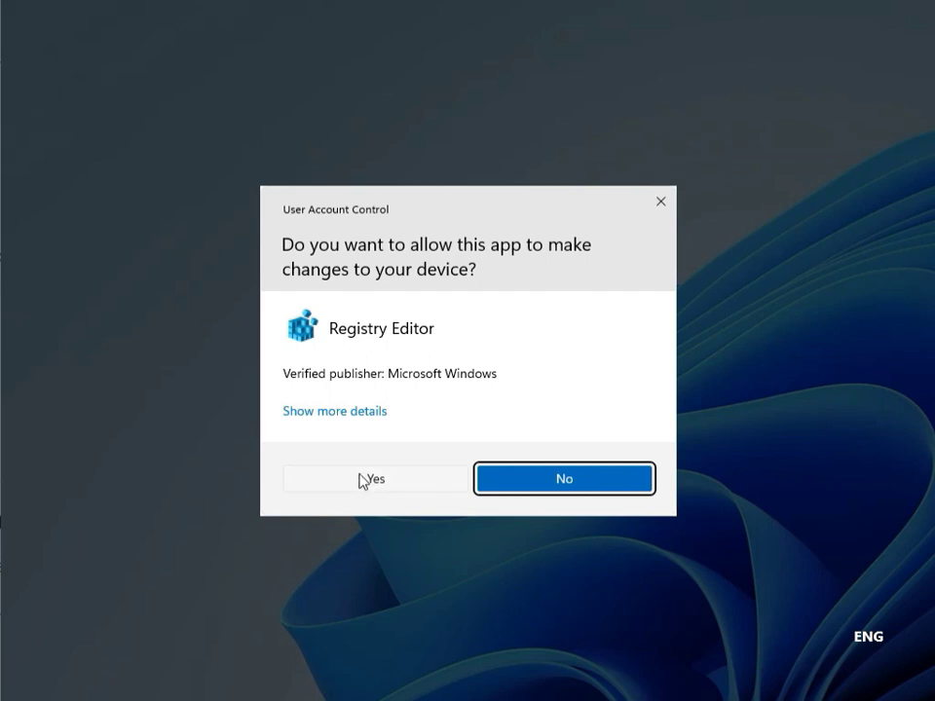
pyautogui.click(362, 480)
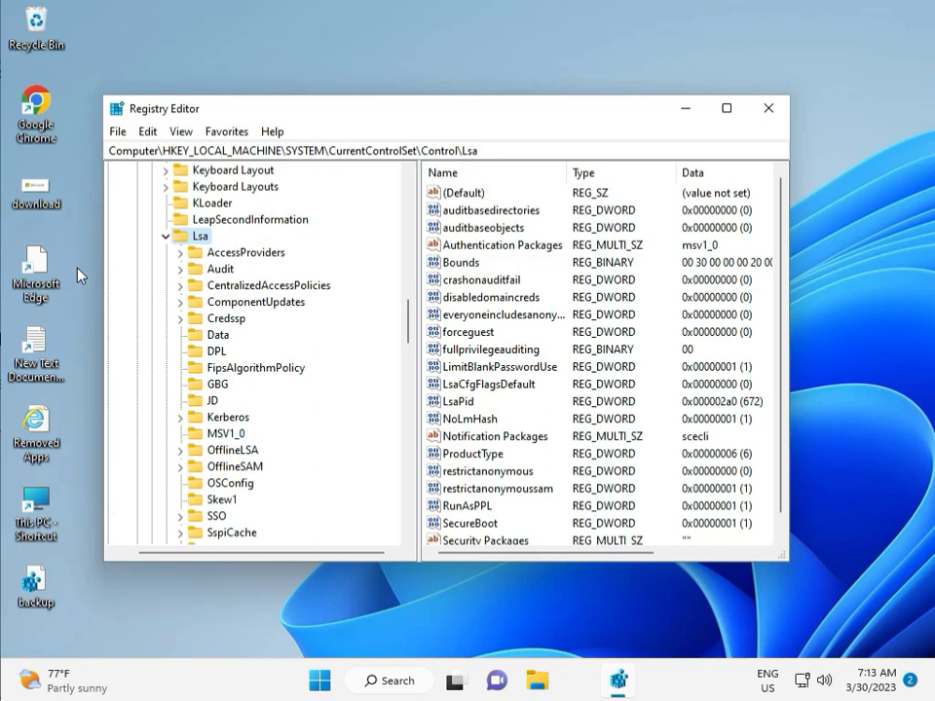
pyautogui.click(166, 236)
pyautogui.scroll(20, 167, 255)
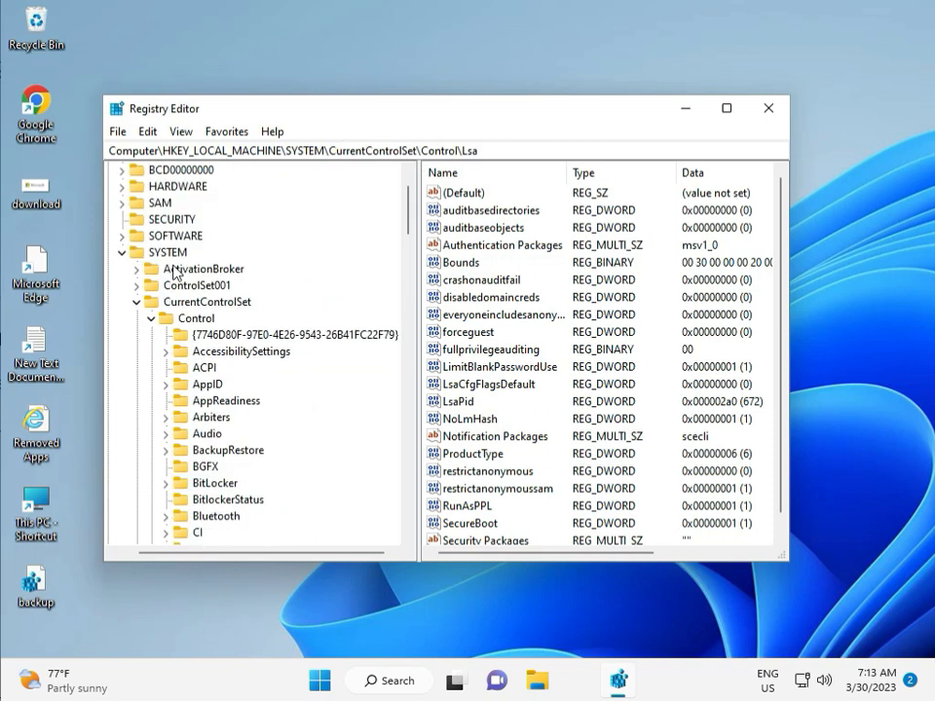
pyautogui.click(122, 317)
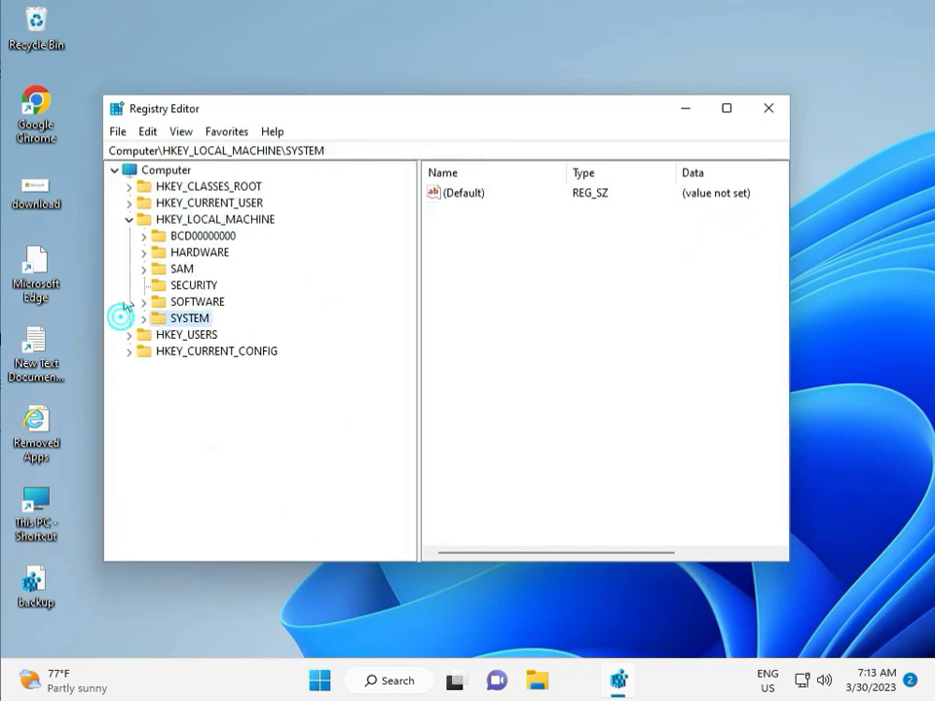
pyautogui.click(130, 220)
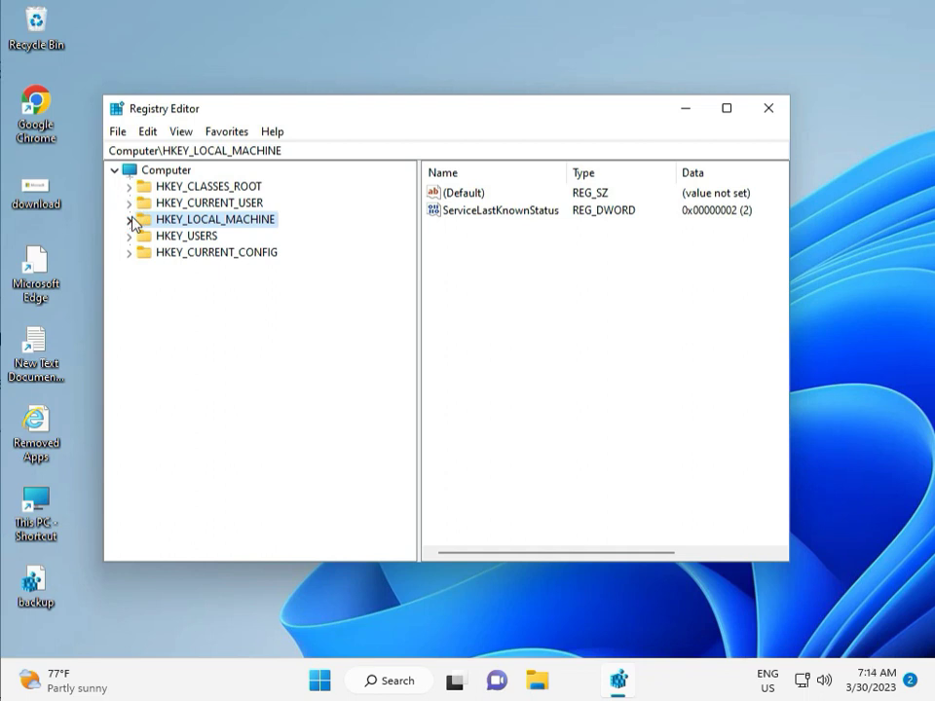
pyautogui.click(131, 220)
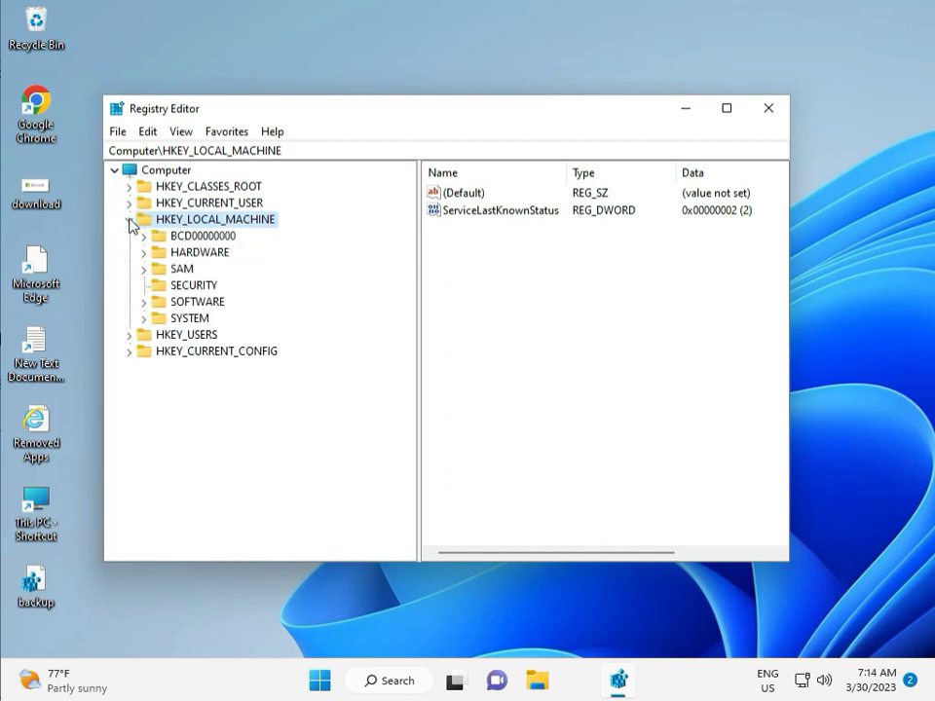
pyautogui.click(144, 302)
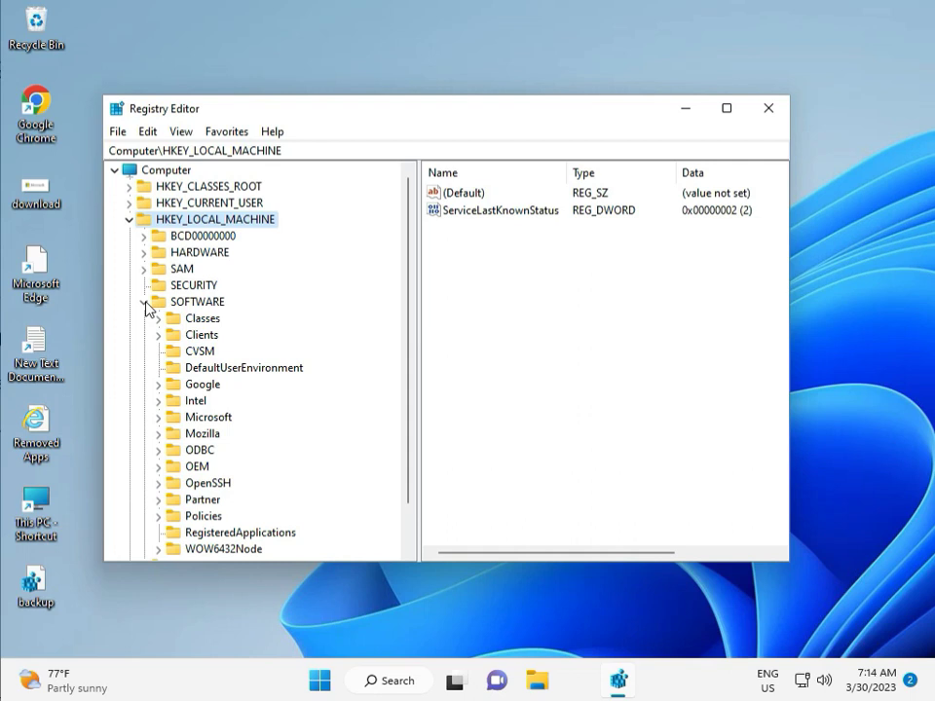
pyautogui.scroll(-1, 186, 381)
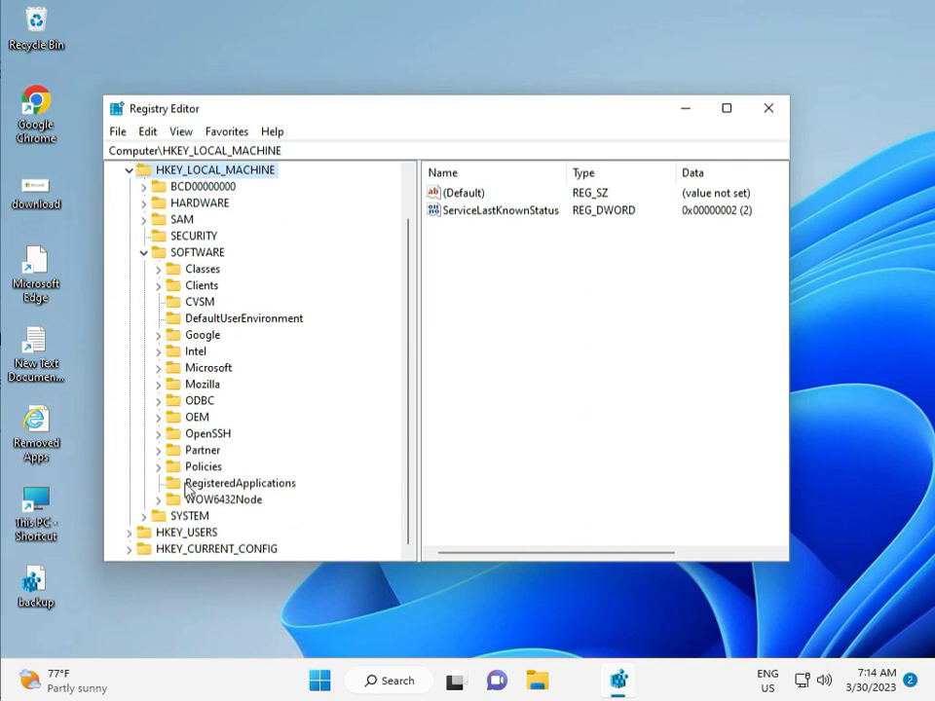
pyautogui.click(159, 469)
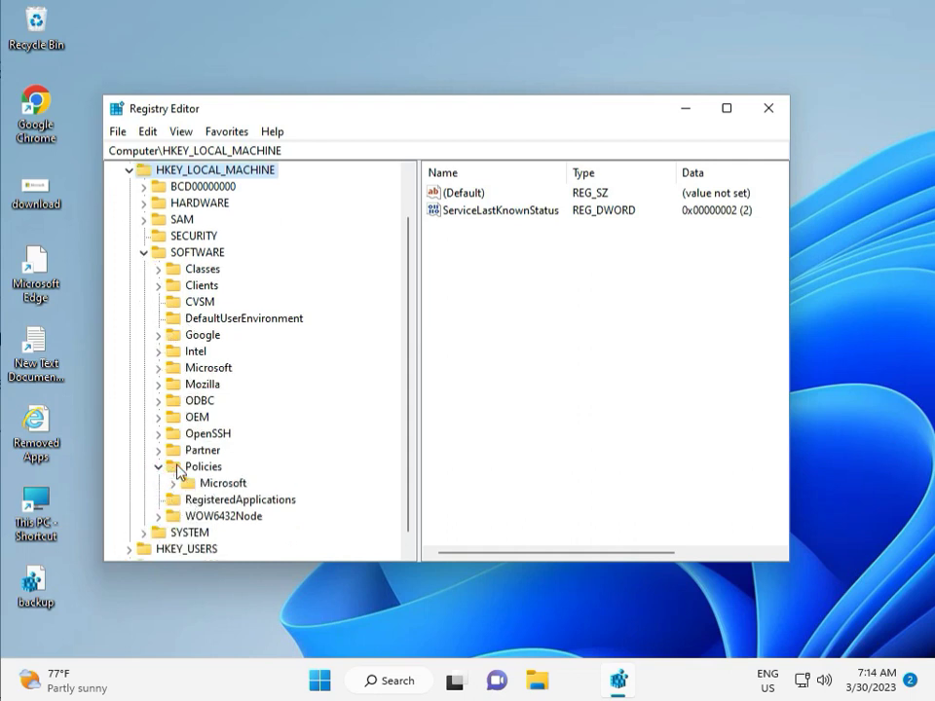
pyautogui.click(174, 483)
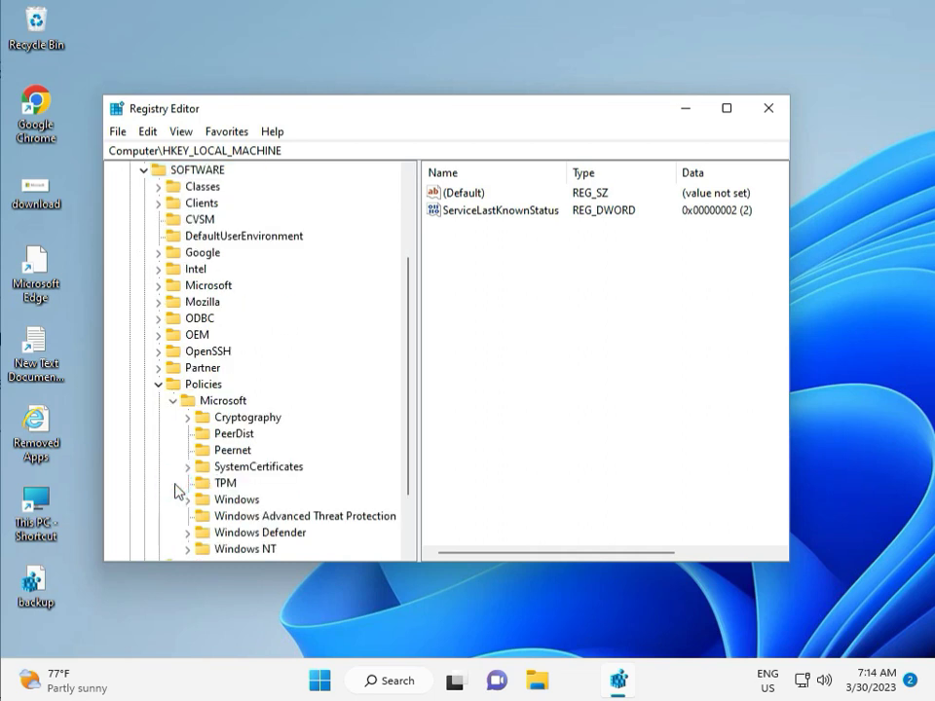
pyautogui.scroll(-2, 216, 482)
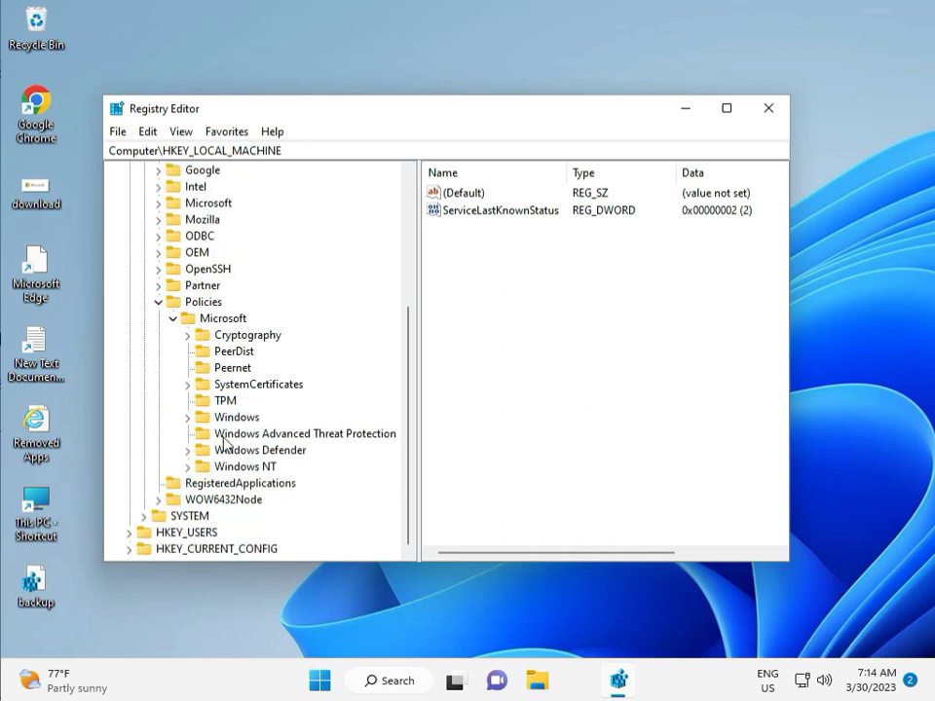
pyautogui.click(189, 418)
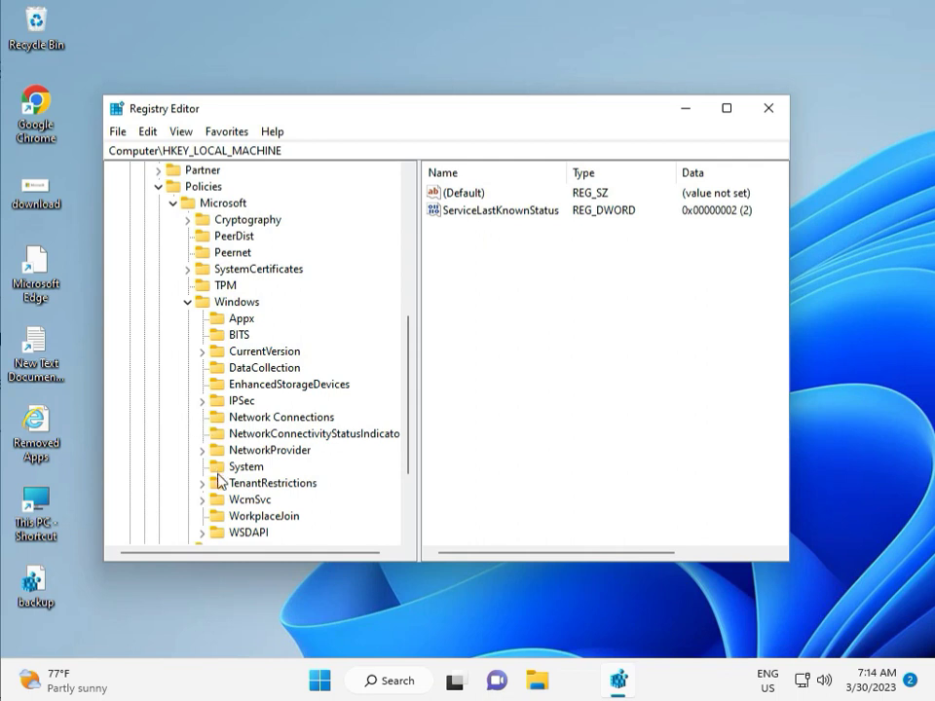
pyautogui.scroll(-1, 220, 521)
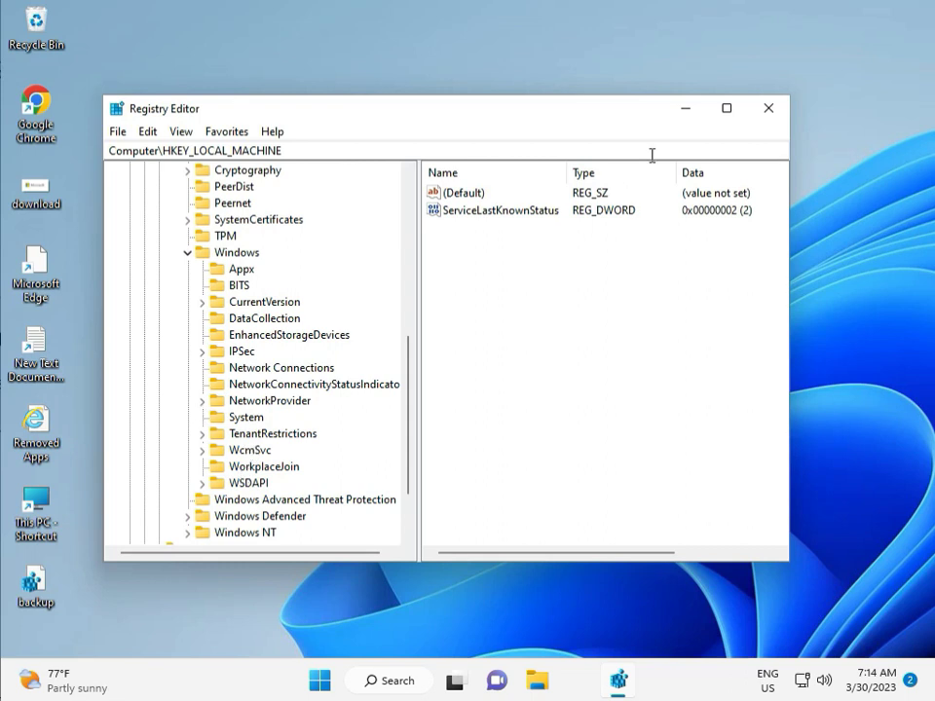
pyautogui.click(769, 108)
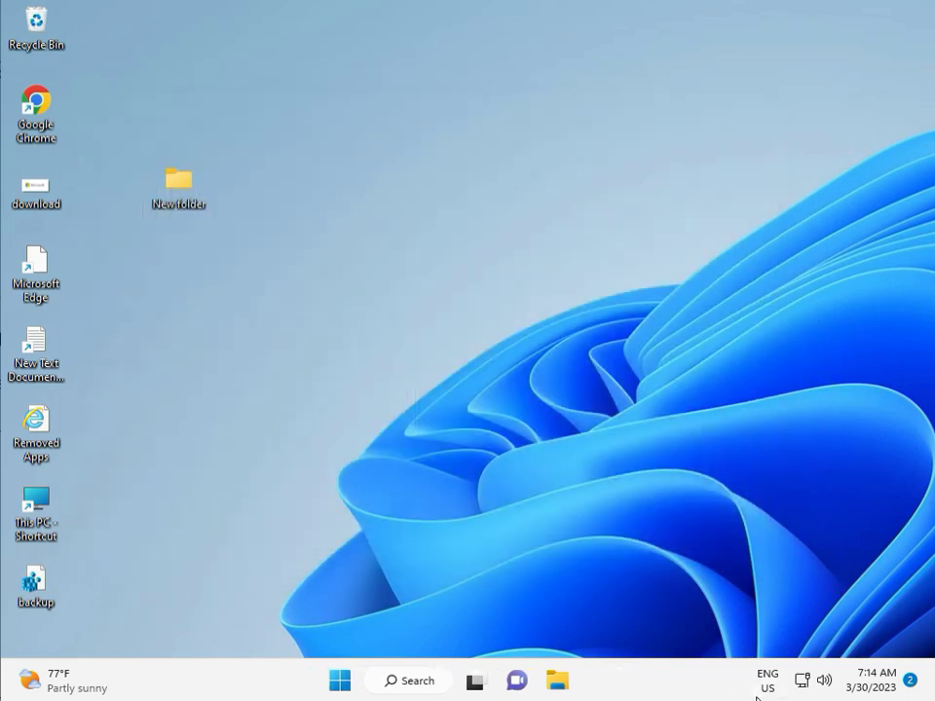
# Step: Search Start for cmd and run Command Prompt as administrator, approving the UAC prompt
pyautogui.click(288, 435)
pyautogui.press('super')
pyautogui.write('cmd')
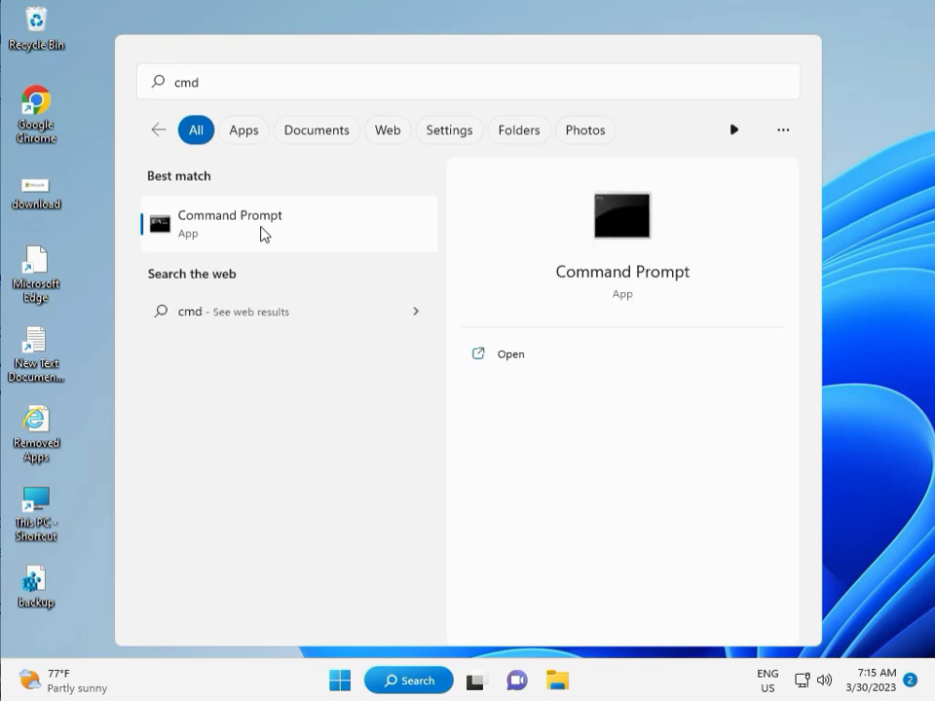
pyautogui.click(502, 386)
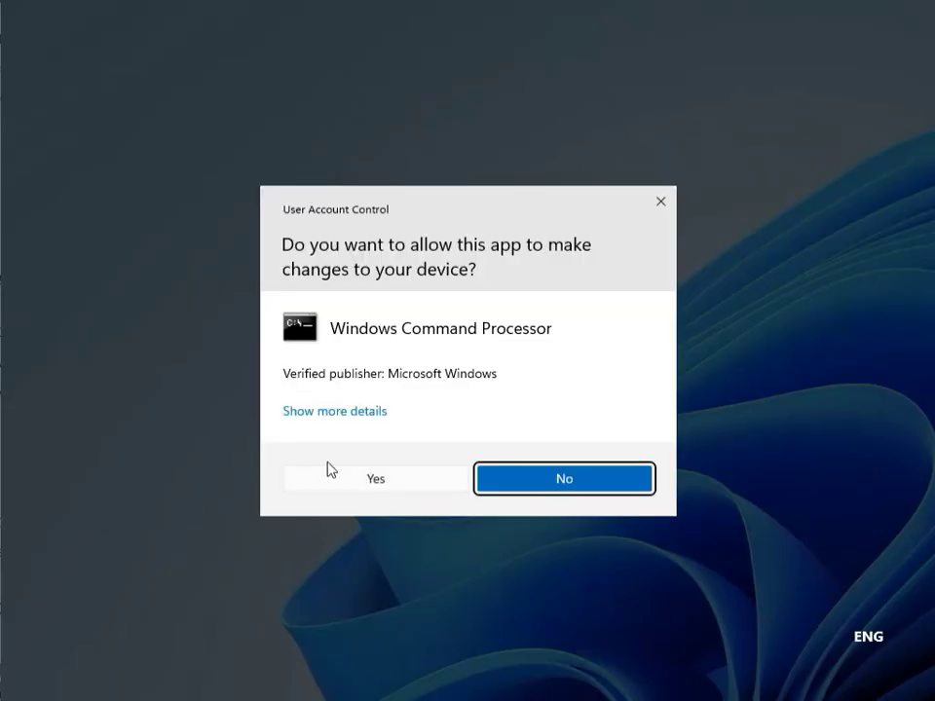
pyautogui.click(345, 476)
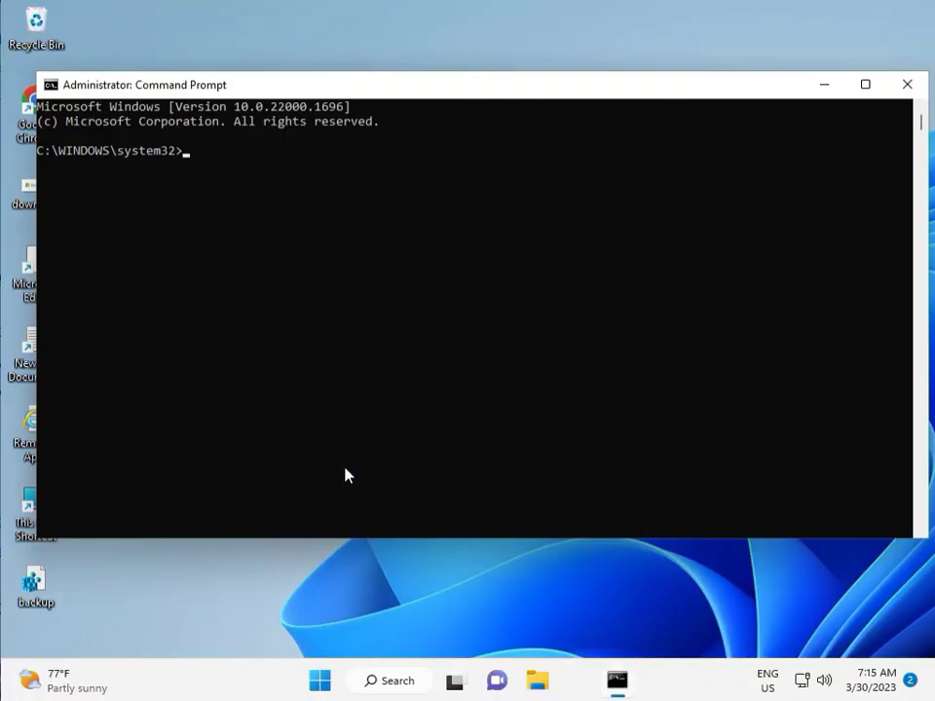
# Step: Run chkdsk /f /r, answer Y to schedule it at next restart, then close the window
pyautogui.write('chkdsk /f /r')
pyautogui.press('Return')
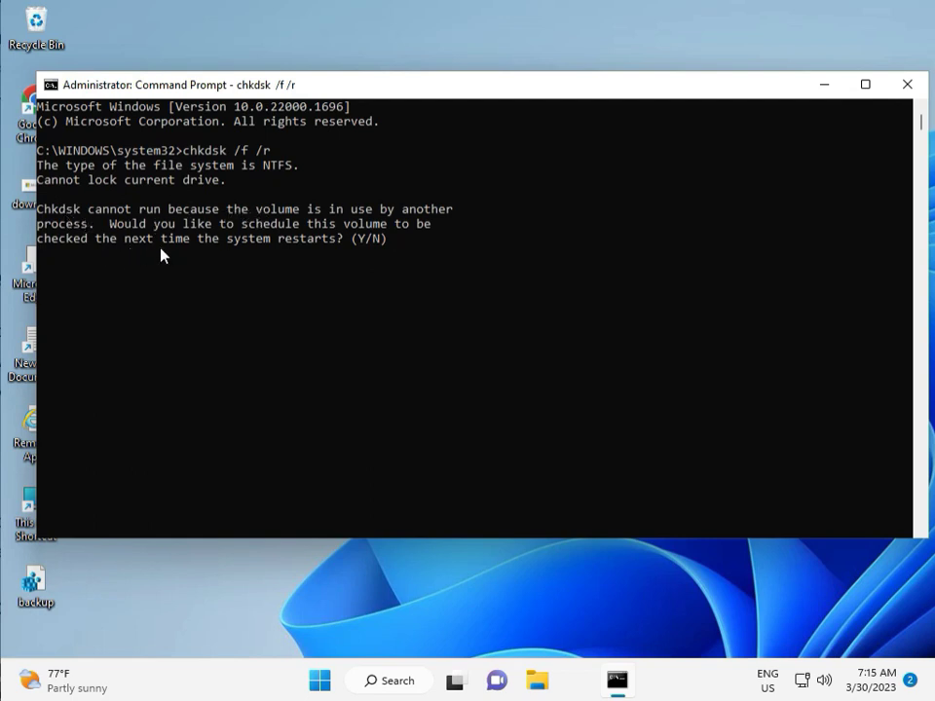
pyautogui.write('y')
pyautogui.press('Return')
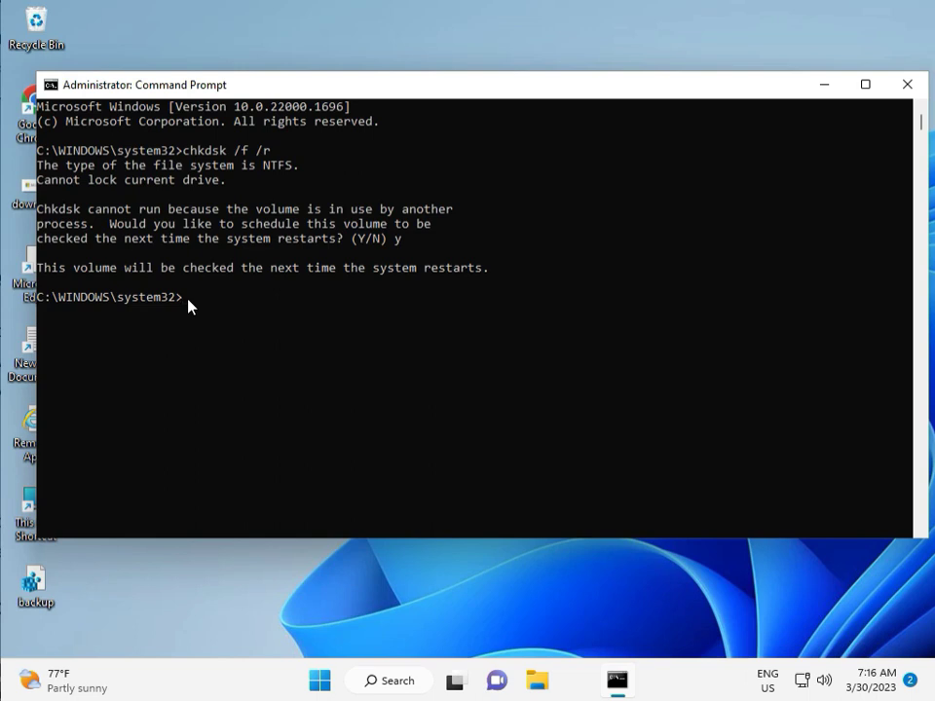
pyautogui.click(907, 86)
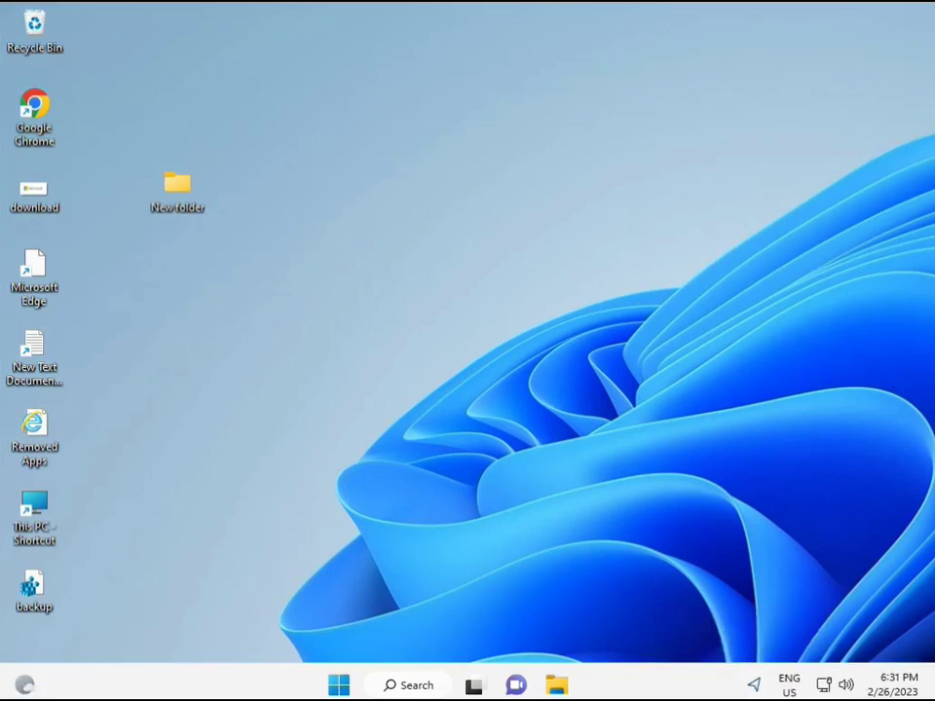
# Step: Search Start for cmd and launch Command Prompt elevated with Ctrl+Shift+Enter
pyautogui.click(339, 686)
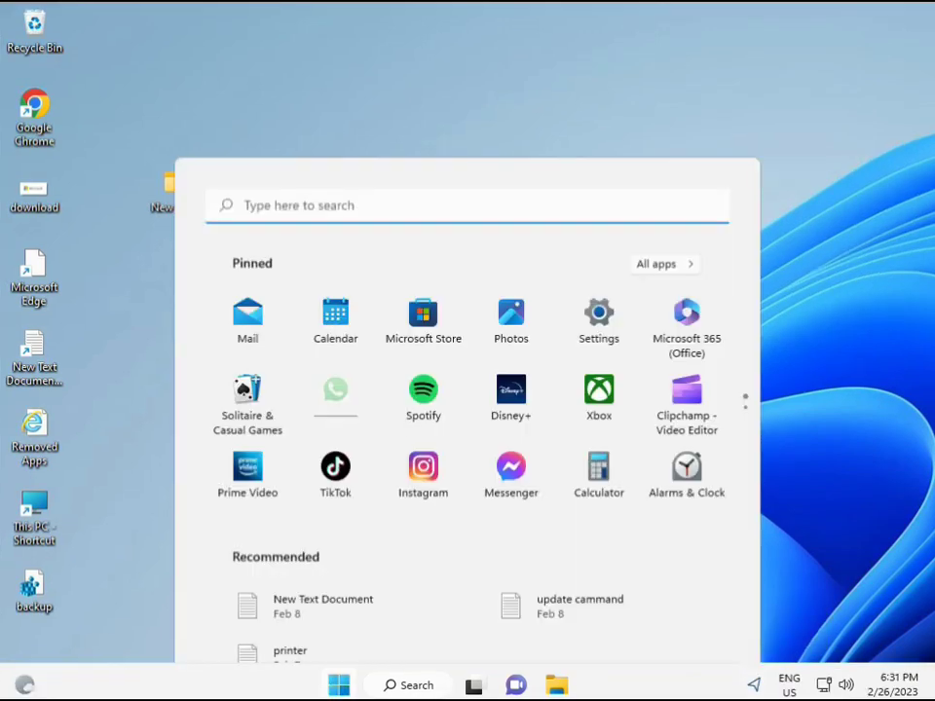
pyautogui.click(381, 687)
pyautogui.write('cmd')
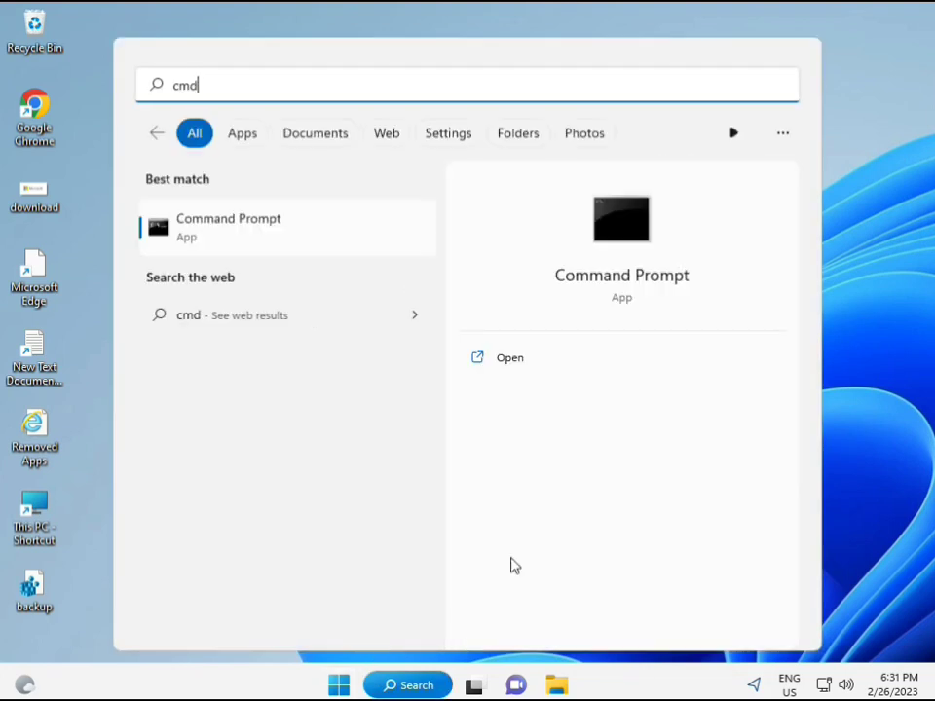
pyautogui.click(206, 228)
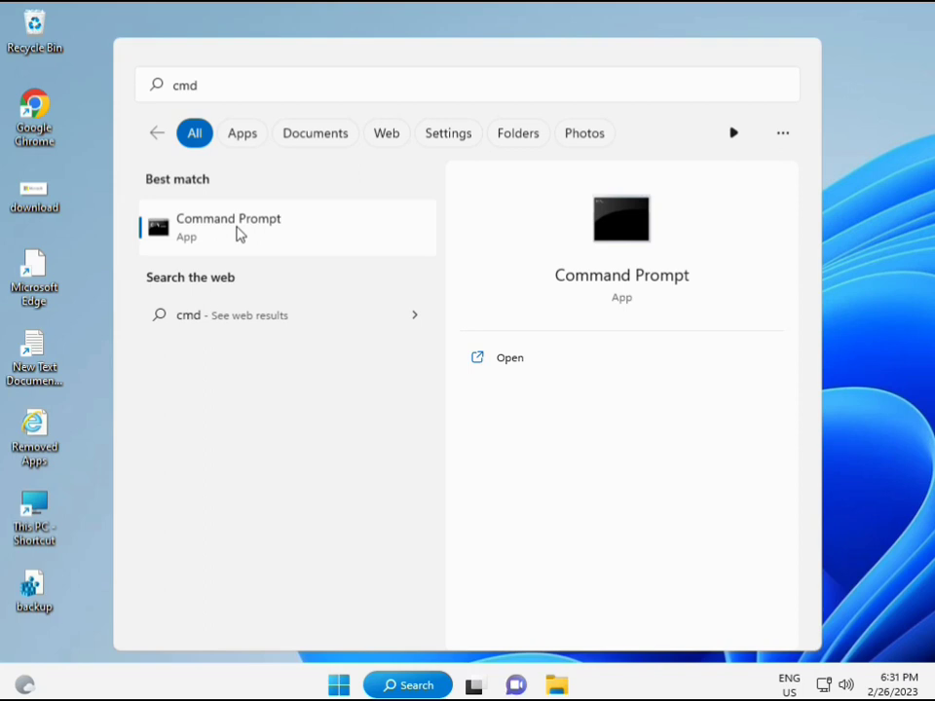
pyautogui.rightClick(243, 234)
pyautogui.click(289, 250)
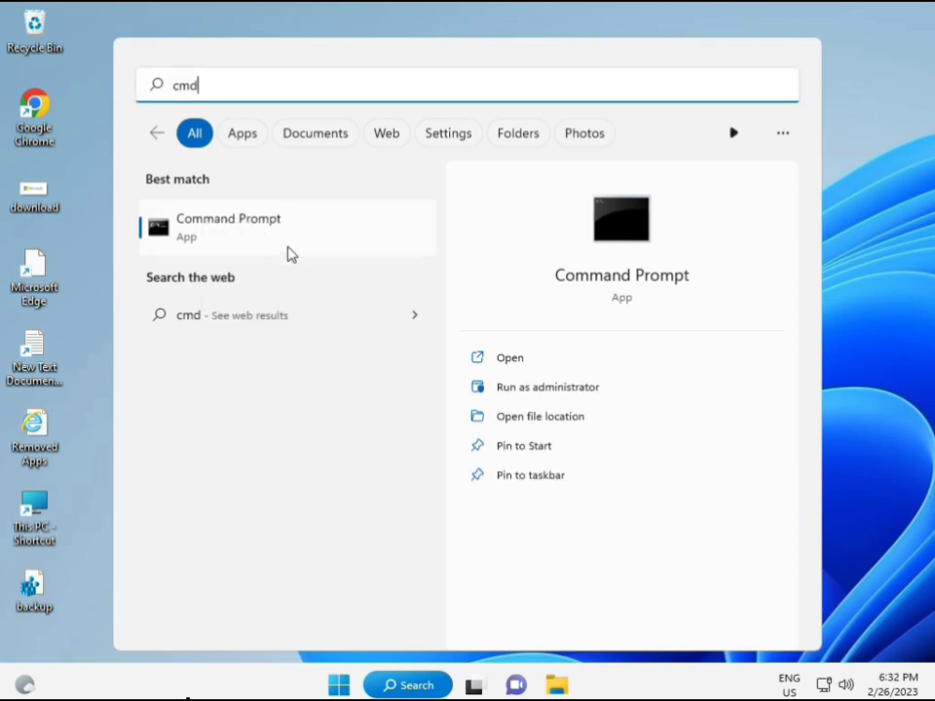
pyautogui.hotkey('ctrl', 'shift', 'Return')
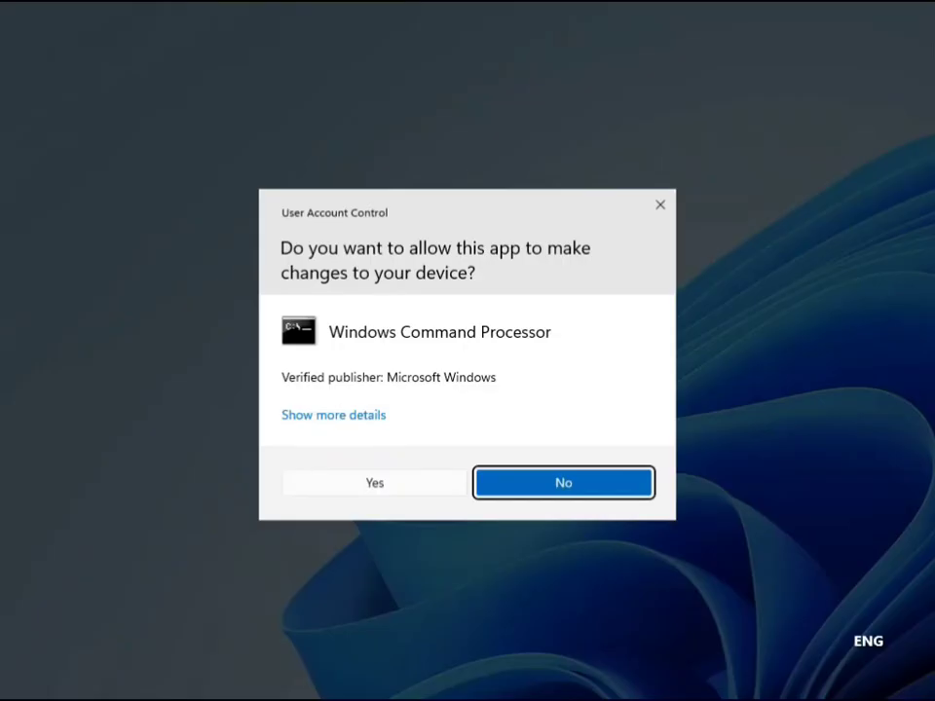
# Step: Approve UAC, run sfc /scannow until no integrity violations are found, then select the DISM CheckHealth line in Notepad
pyautogui.click(383, 481)
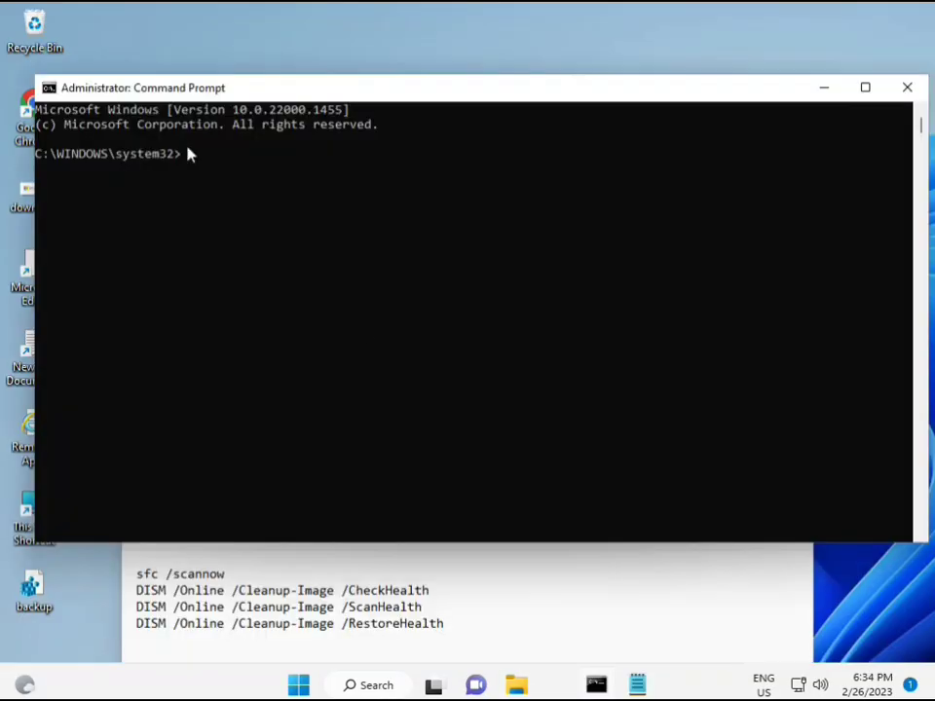
pyautogui.click(187, 154)
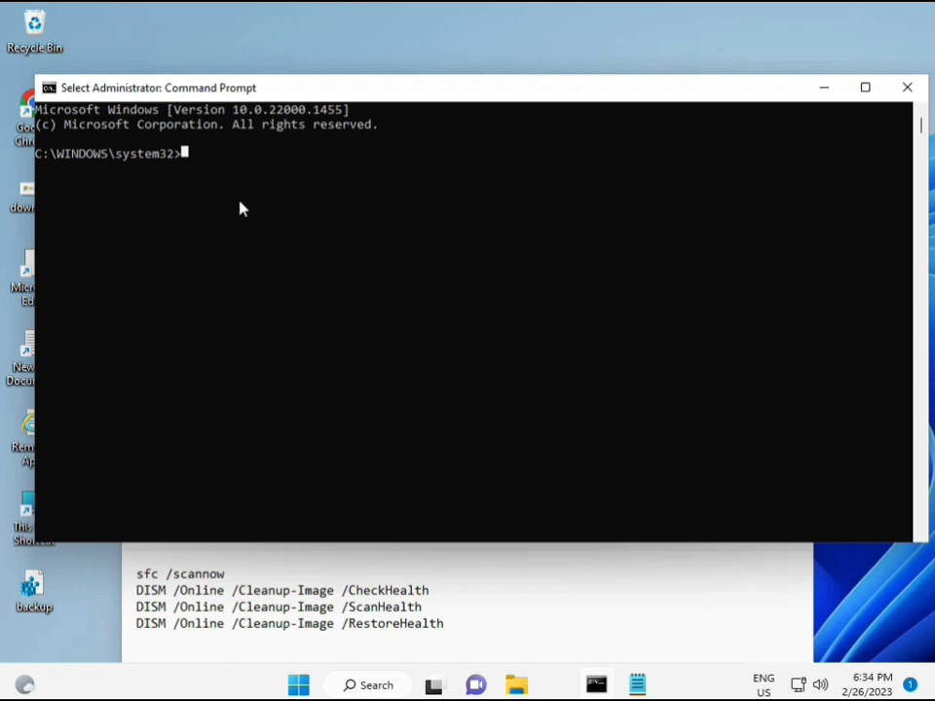
pyautogui.write('sca')
pyautogui.press('BackSpace')
pyautogui.press('BackSpace')
pyautogui.press('BackSpace')
pyautogui.write('sfc')
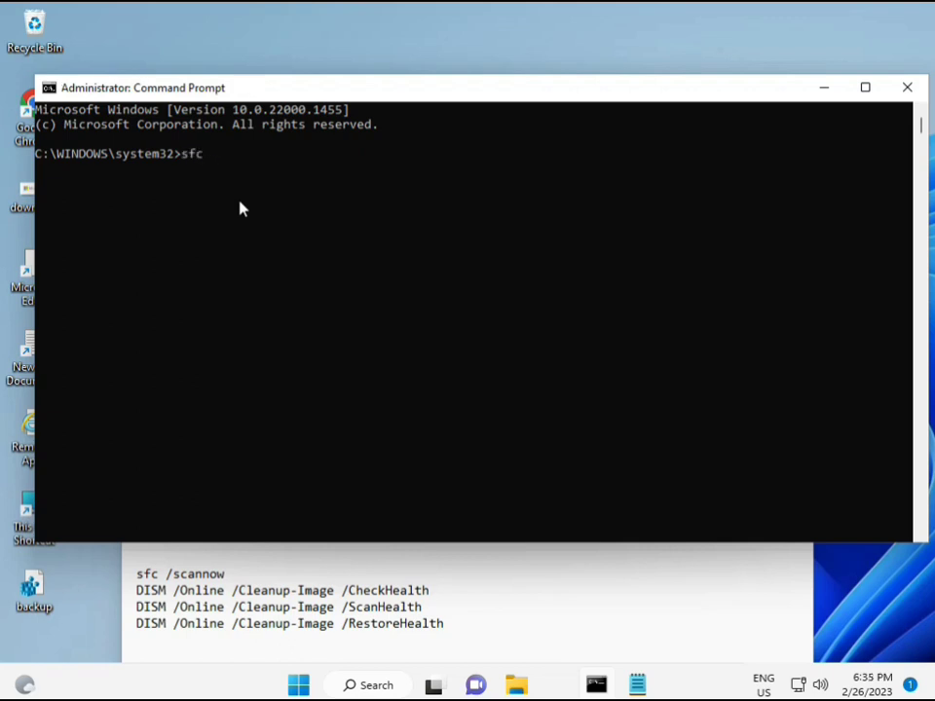
pyautogui.write(' /scannow')
pyautogui.press('Return')
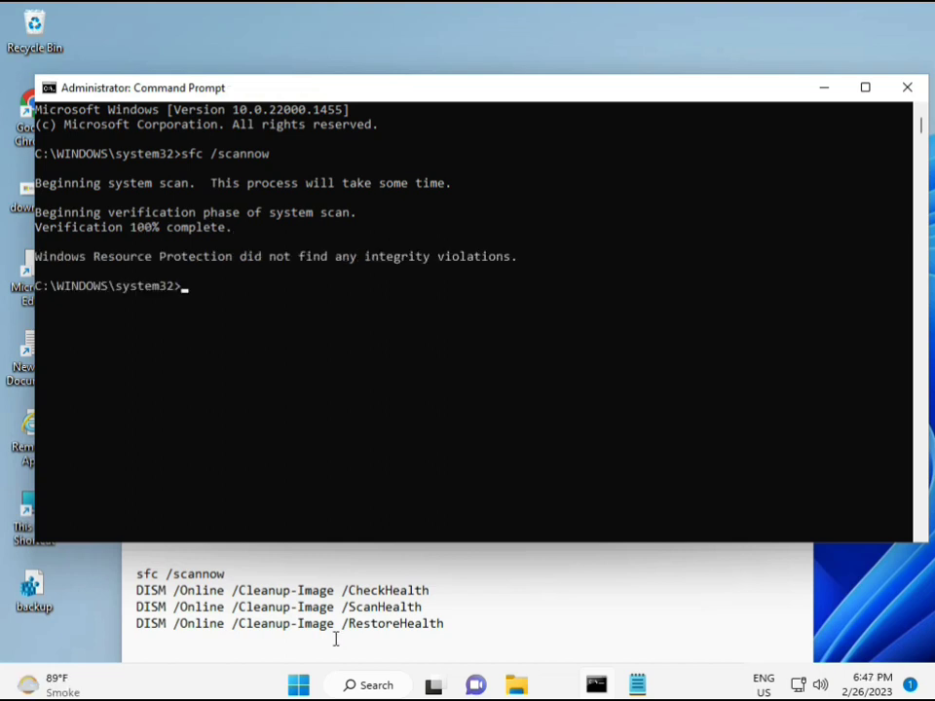
pyautogui.click(142, 588)
pyautogui.moveTo(142, 591); pyautogui.dragTo(438, 590)
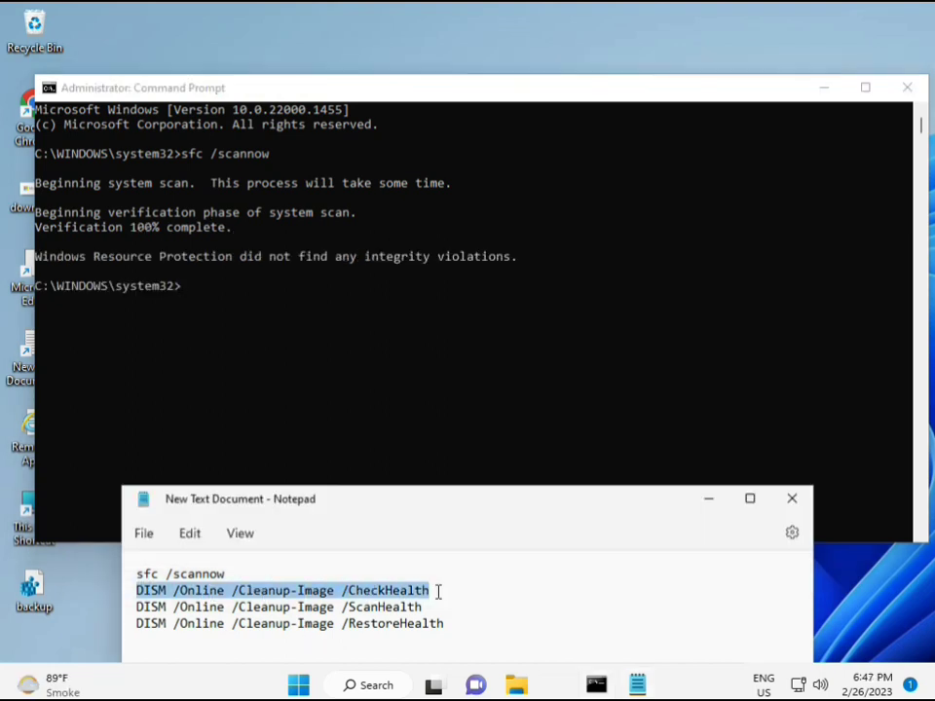
# Step: Copy the DISM CheckHealth line from Notepad and paste it at the console prompt
pyautogui.rightClick(251, 592)
pyautogui.click(292, 306)
pyautogui.click(189, 295)
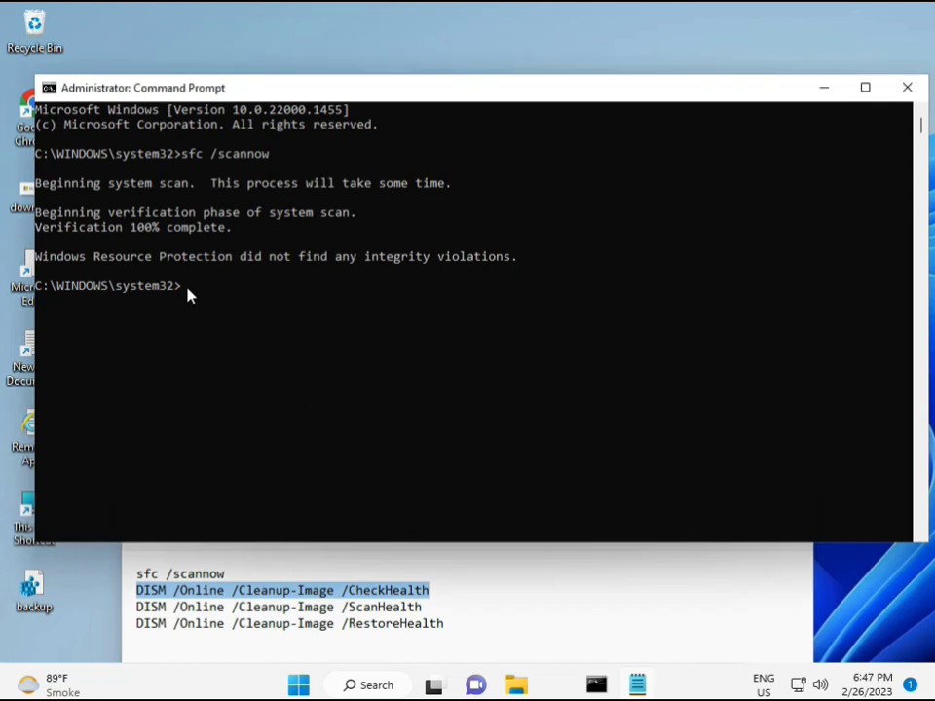
pyautogui.rightClick(73, 87)
pyautogui.moveTo(156, 228)
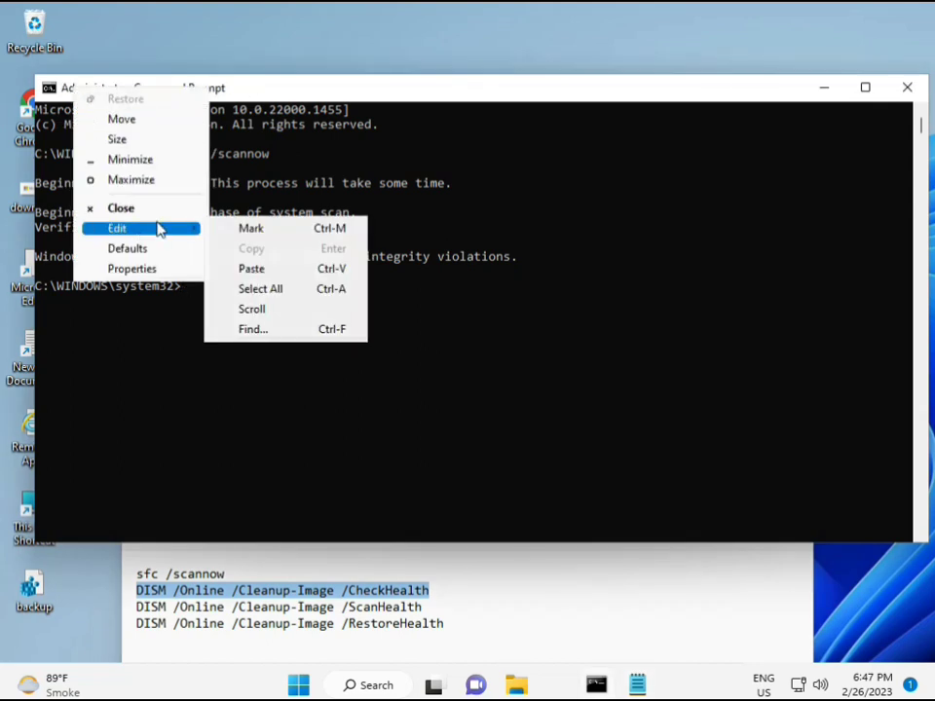
pyautogui.click(247, 270)
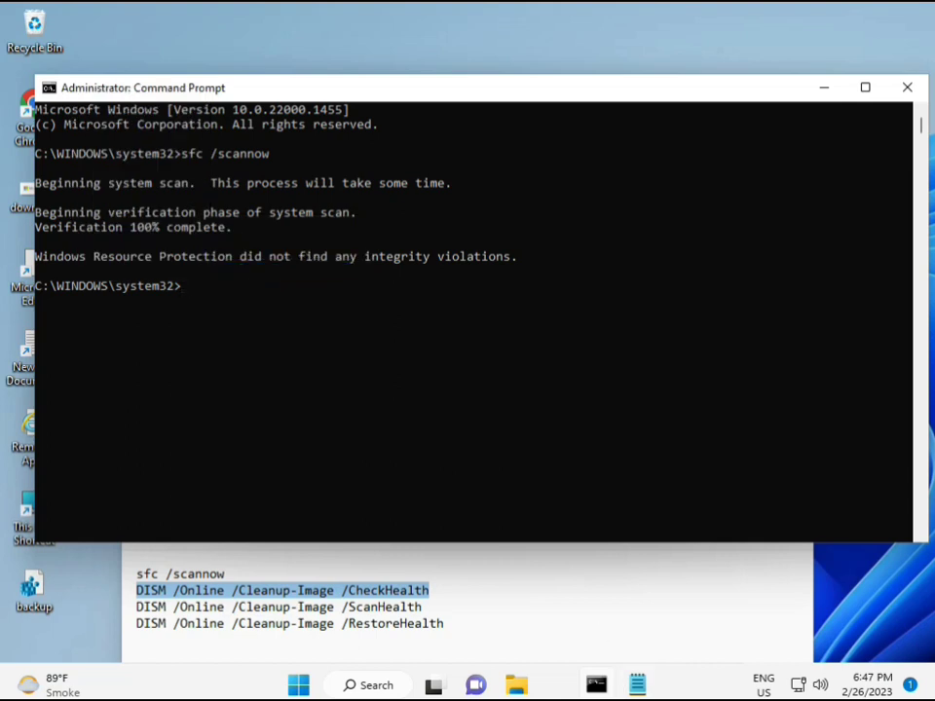
# Step: Run DISM /Online /Cleanup-Image /CheckHealth, which reports no component store corruption
pyautogui.click(181, 294)
pyautogui.click(192, 307)
pyautogui.press('Escape')
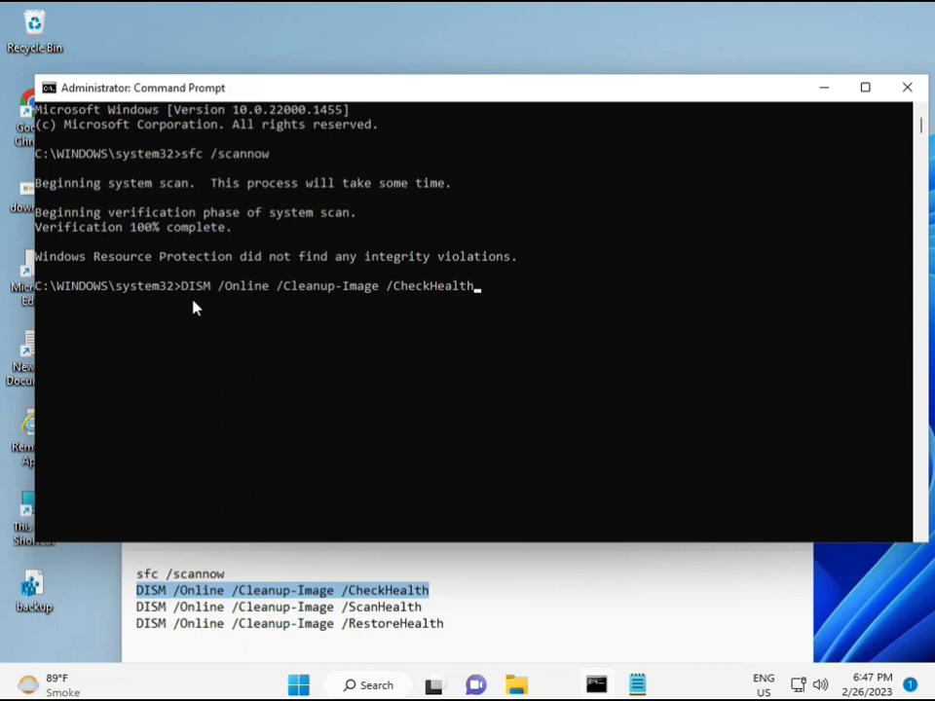
pyautogui.press('Return')
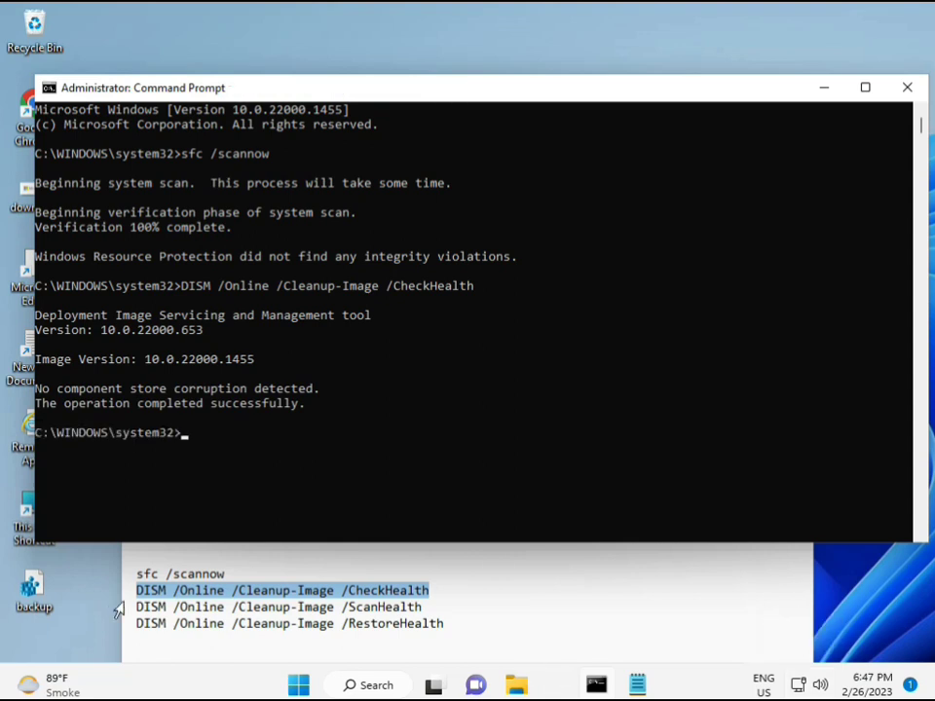
pyautogui.moveTo(138, 608); pyautogui.dragTo(444, 608)
# Step: Copy the ScanHealth line from Notepad into the console and run DISM /Online /Cleanup-Image /ScanHealth
pyautogui.rightClick(414, 609)
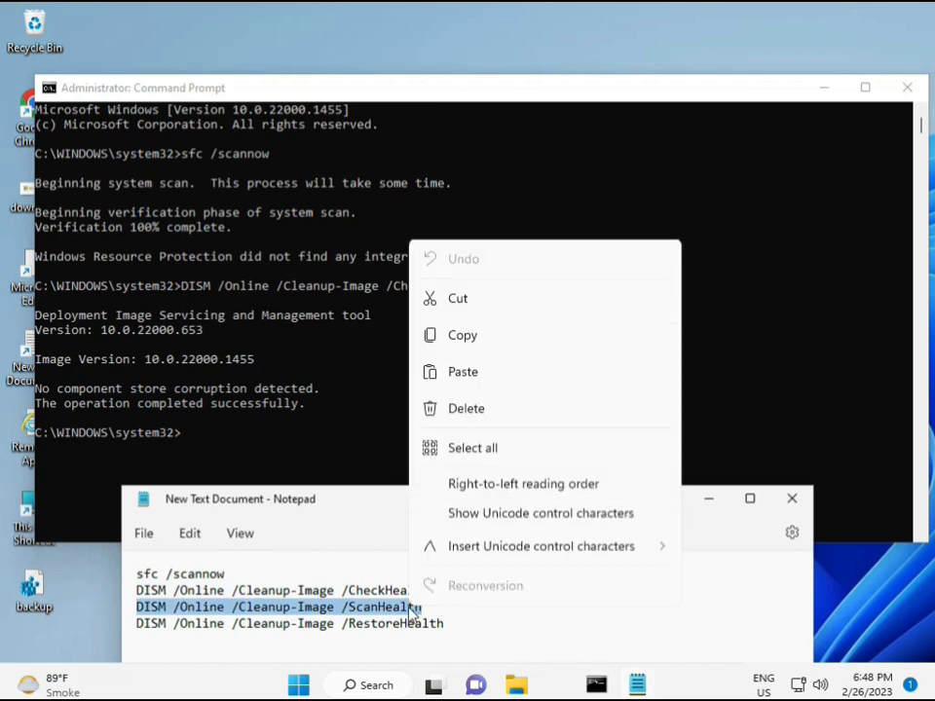
pyautogui.click(454, 340)
pyautogui.click(329, 459)
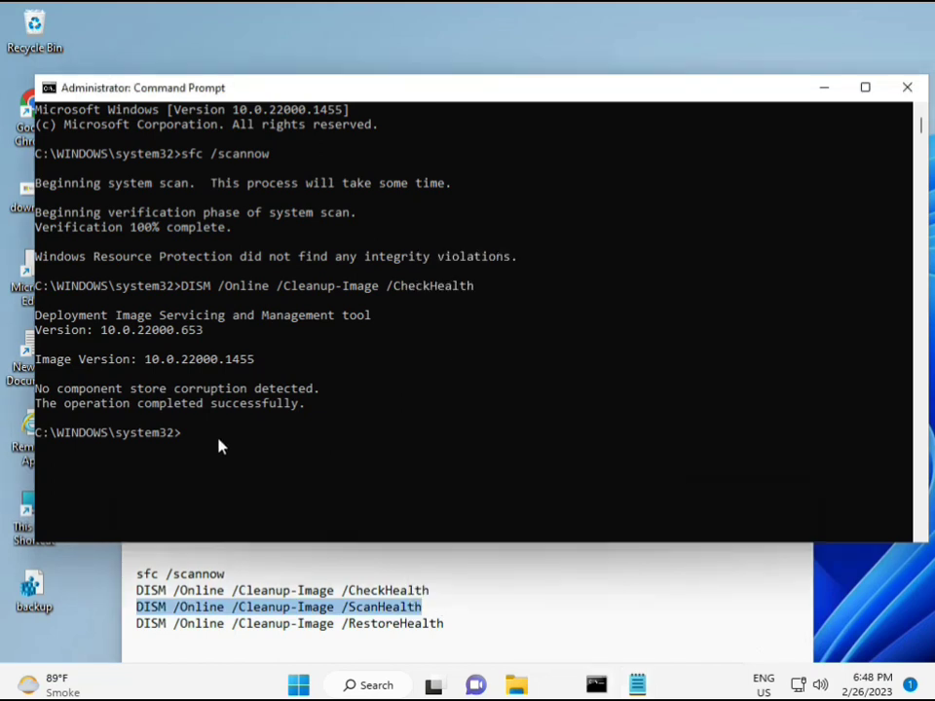
pyautogui.click(188, 440)
pyautogui.rightClick(188, 440)
pyautogui.rightClick(189, 441)
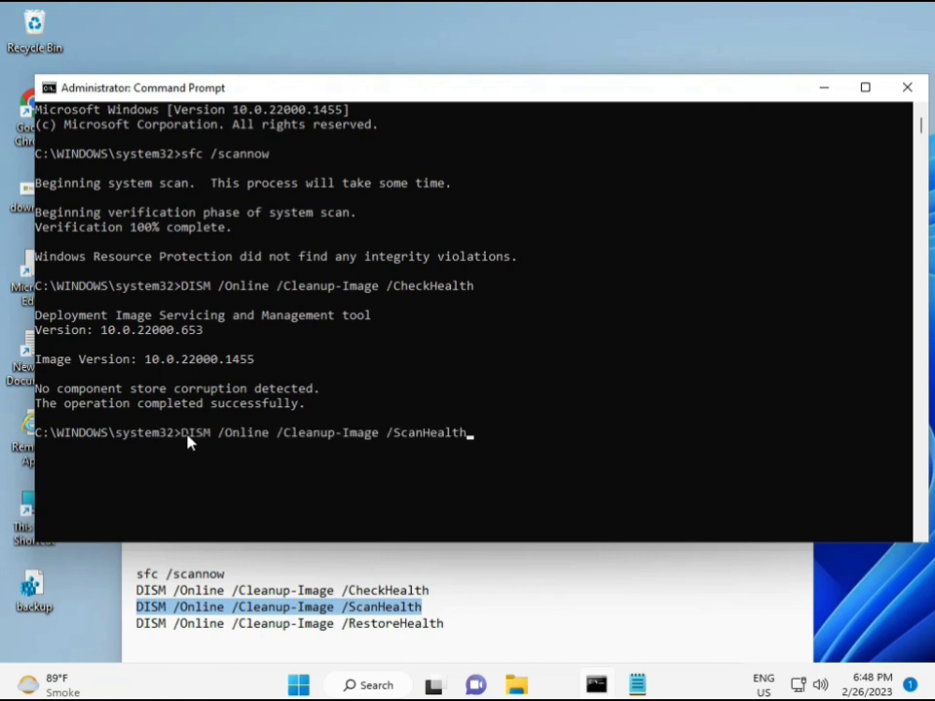
pyautogui.press('Return')
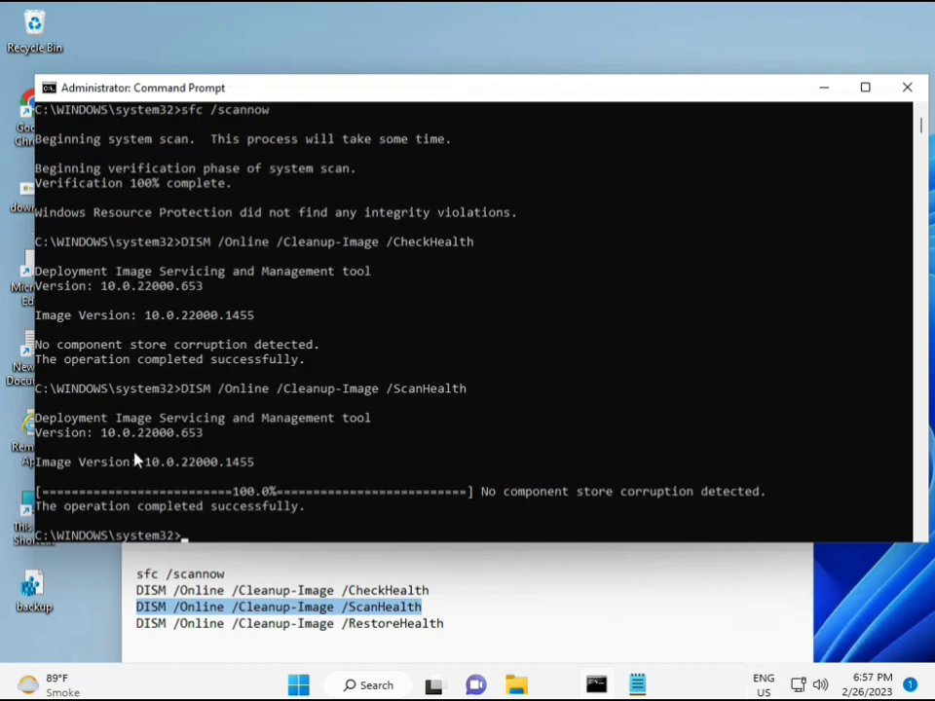
# Step: Select the DISM RestoreHealth command line in the Notepad list of repair commands
pyautogui.moveTo(210, 507); pyautogui.dragTo(308, 508)
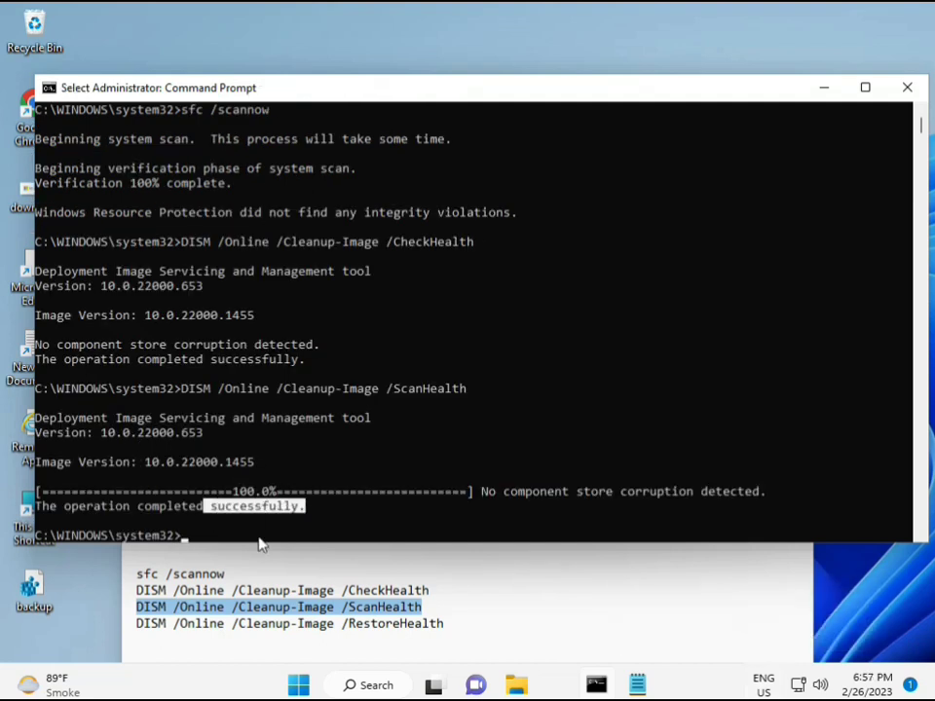
pyautogui.click(222, 627)
pyautogui.tripleClick(221, 626)
# Step: Copy the RestoreHealth line from Notepad and paste it at the console prompt
pyautogui.rightClick(221, 629)
pyautogui.click(250, 360)
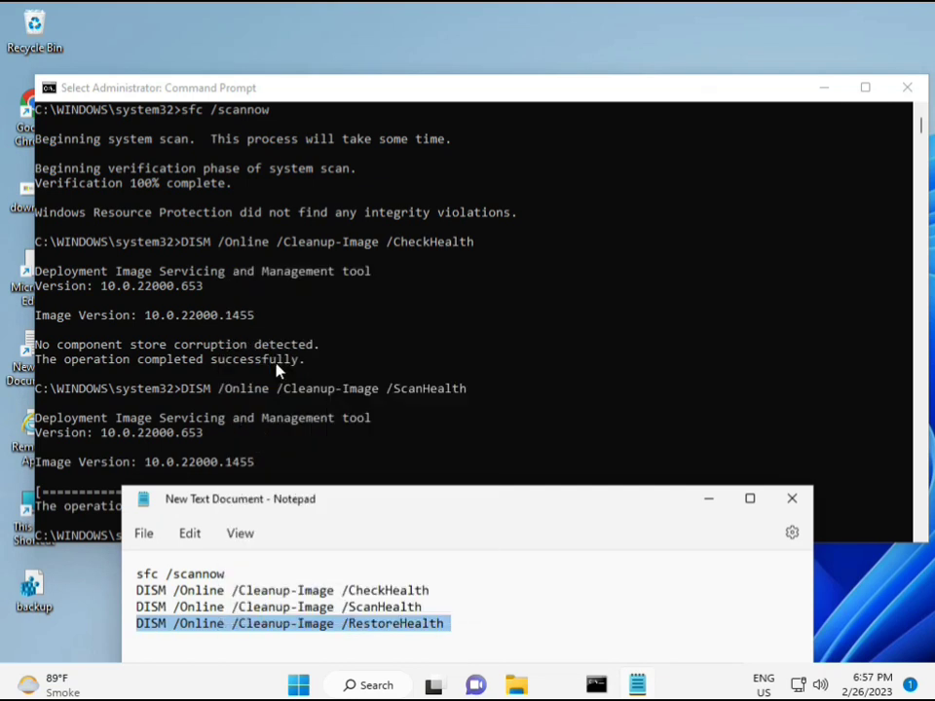
pyautogui.click(261, 476)
pyautogui.click(186, 538)
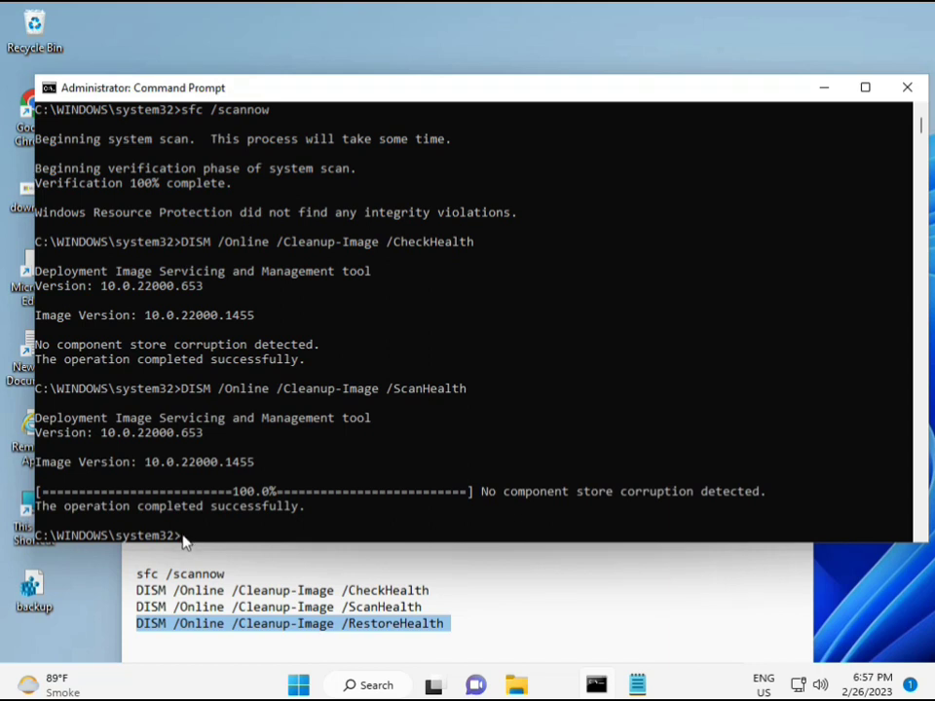
pyautogui.click(186, 539)
pyautogui.click(186, 538)
pyautogui.rightClick(186, 539)
# Step: Start DISM /Online /Cleanup-Image /RestoreHealth so the servicing tool begins running
pyautogui.scroll(-9, 570, 443)
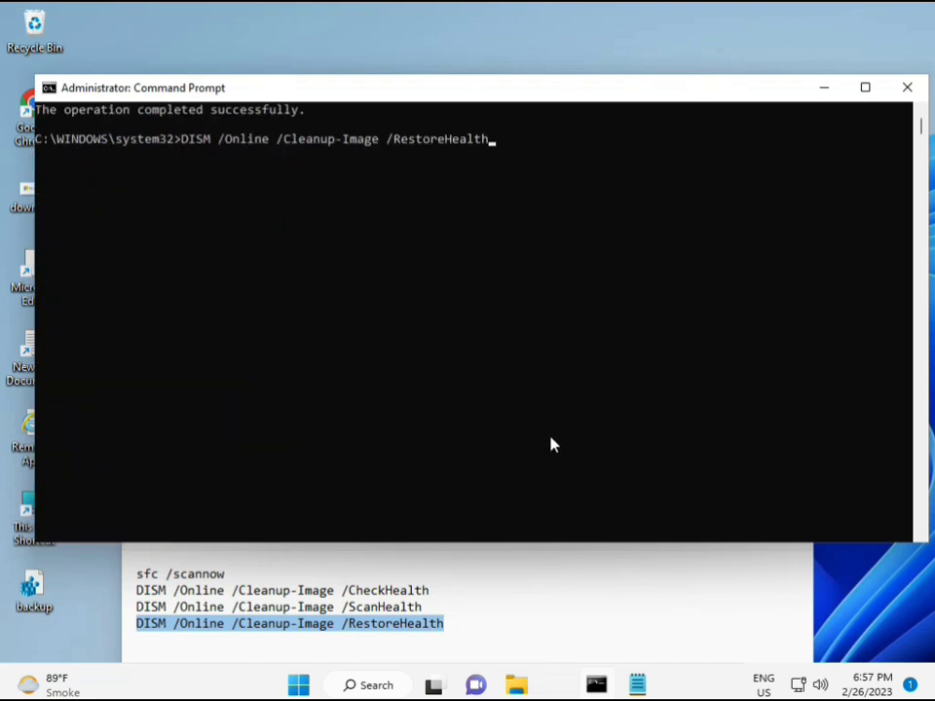
pyautogui.scroll(9, 551, 442)
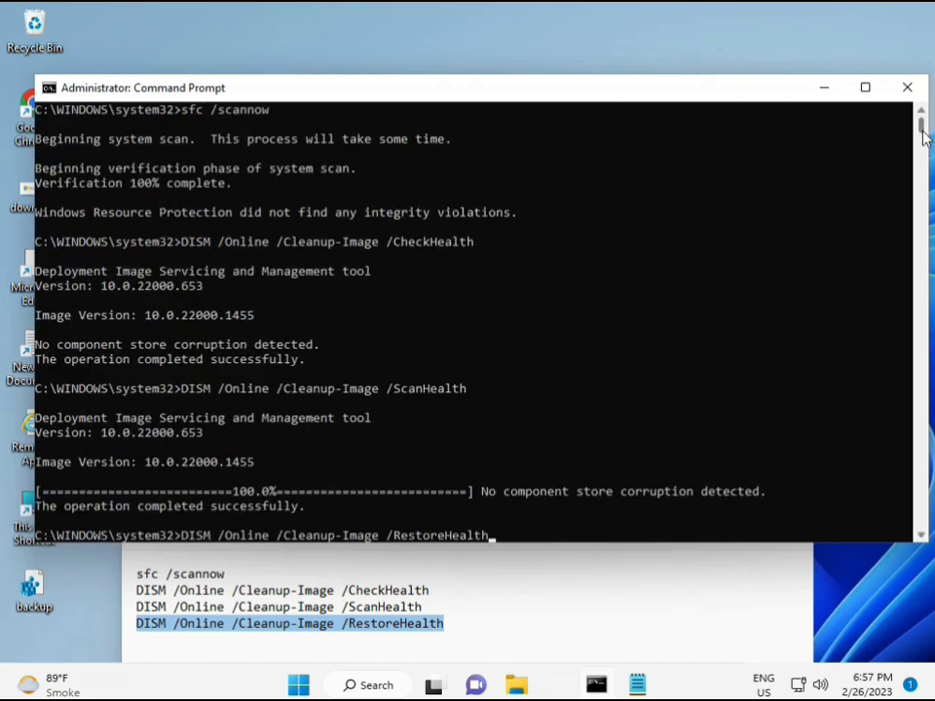
pyautogui.moveTo(922, 130)
pyautogui.mouseDown()
pyautogui.moveTo(924, 138)
pyautogui.moveTo(922, 129)
pyautogui.mouseUp()
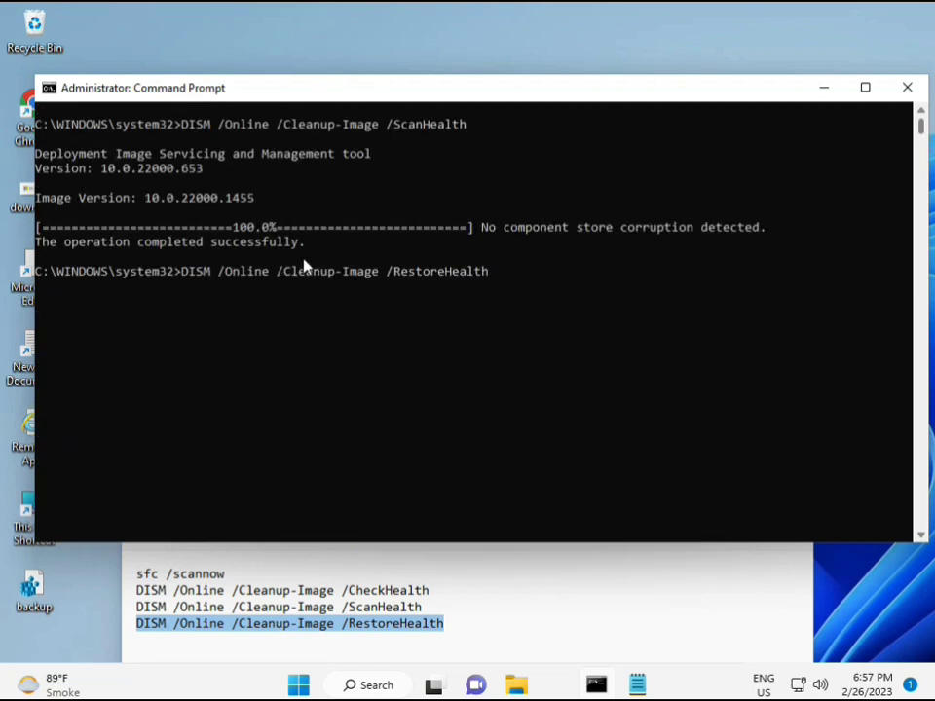
pyautogui.click(185, 274)
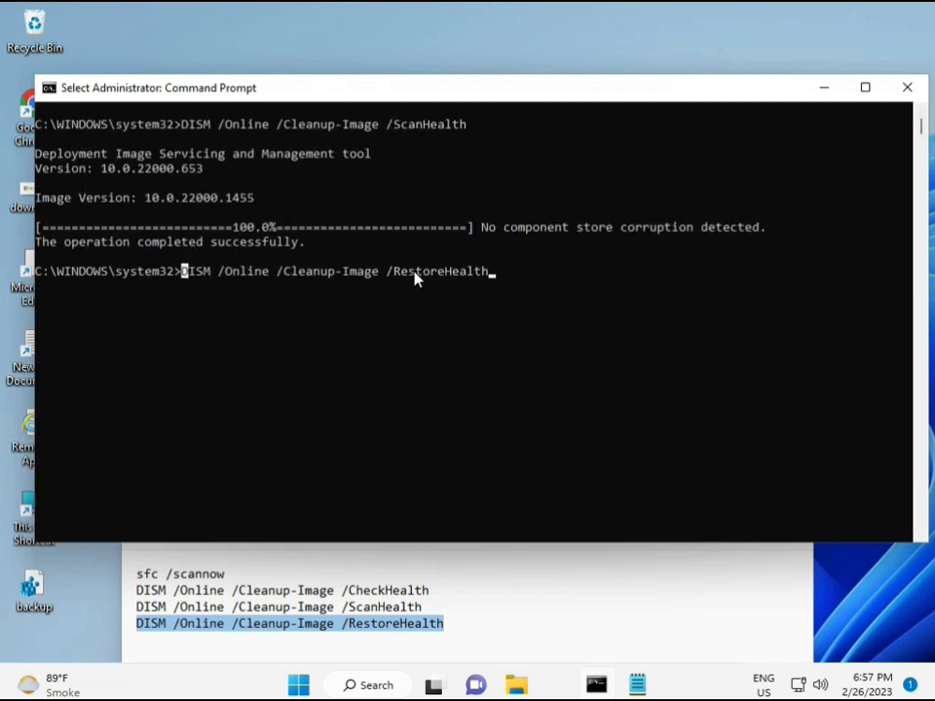
pyautogui.press('Escape')
pyautogui.press('Return')
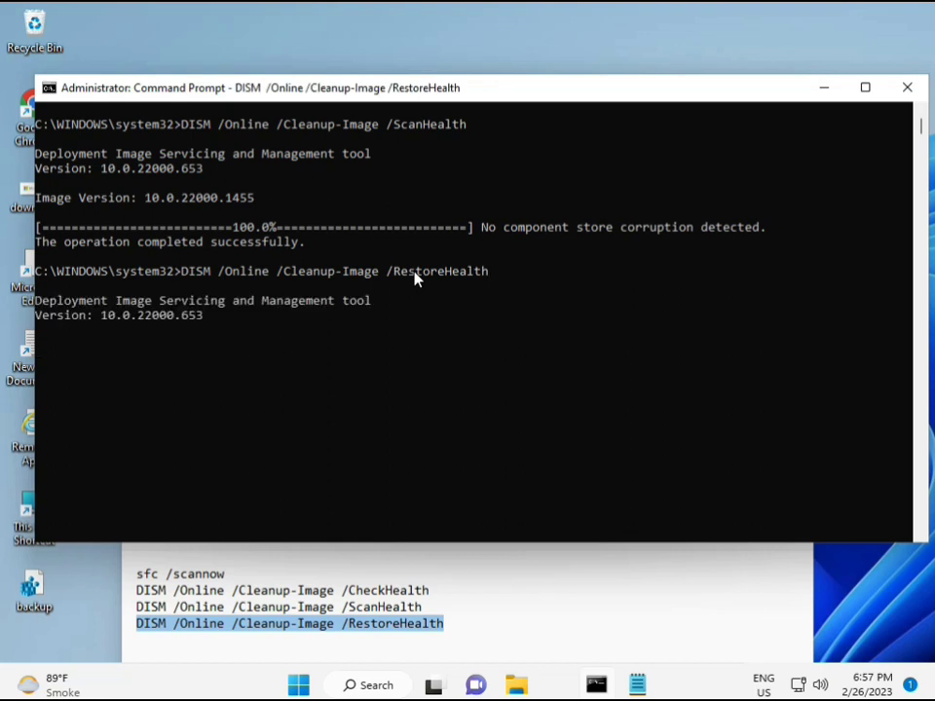